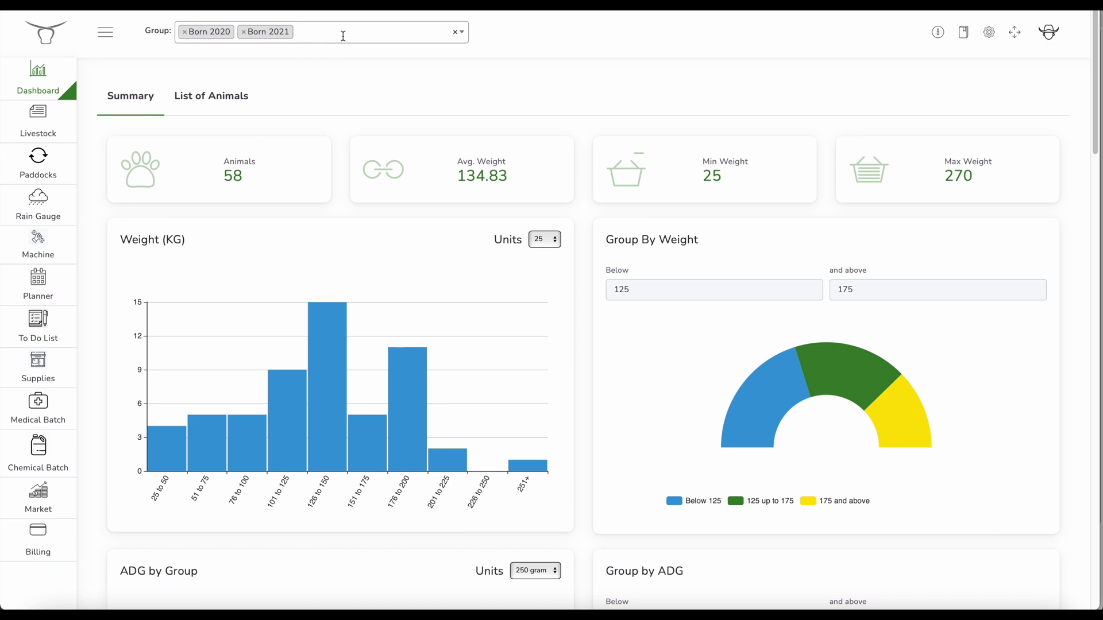
Group the Weight (KG) chart into 100 kg bins, leaving the group filter unchanged.
{"action": "left_click", "coordinate": [344, 33]}
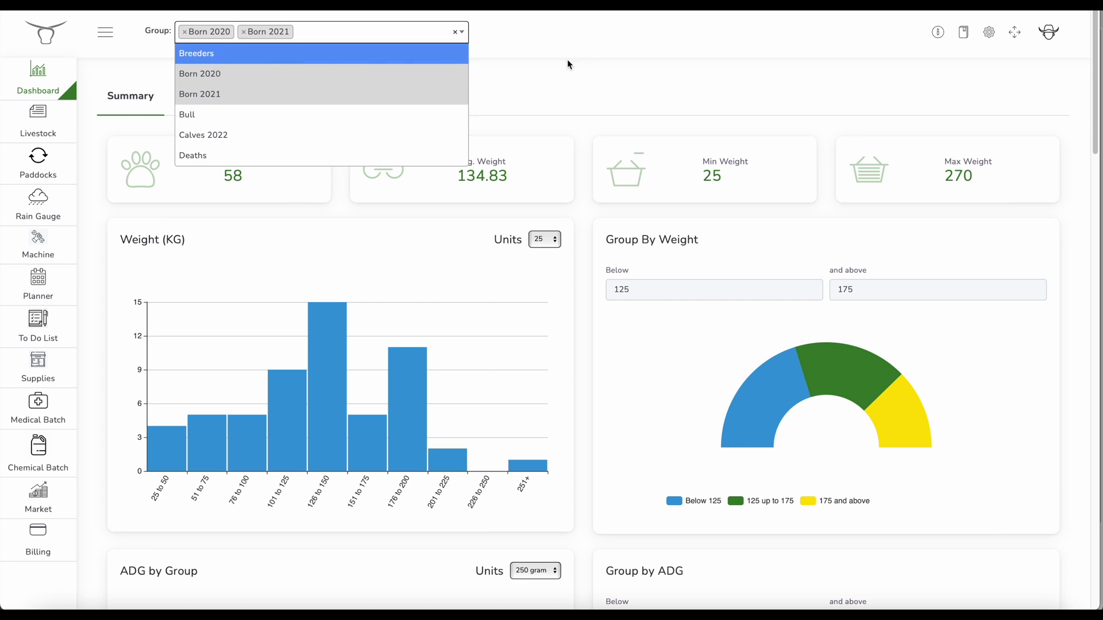
{"action": "left_click", "coordinate": [550, 75]}
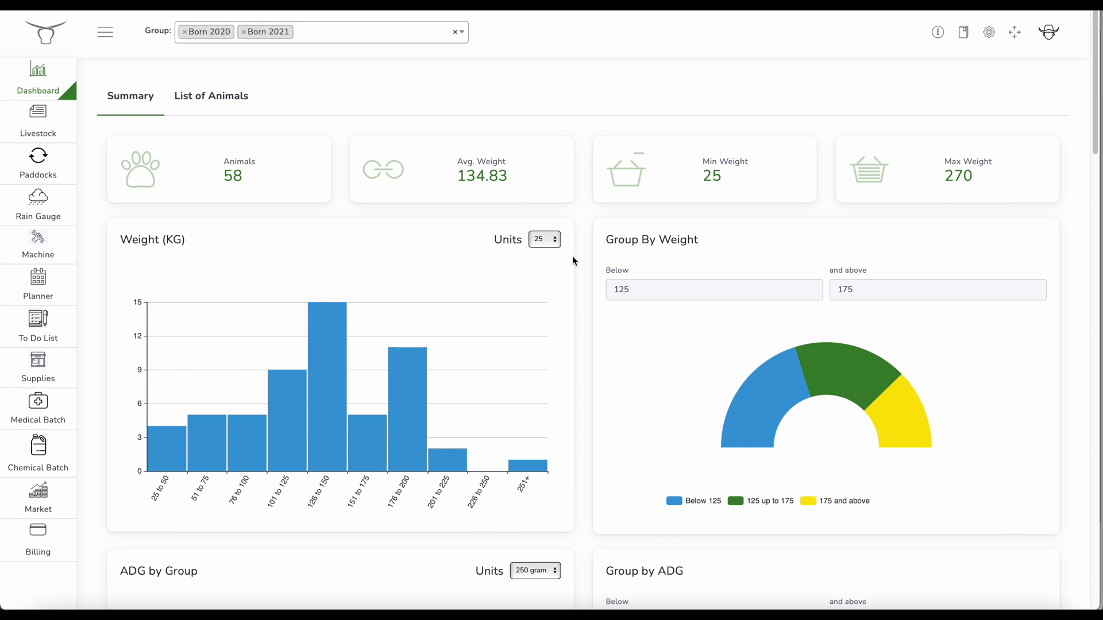
{"action": "left_click", "coordinate": [553, 242]}
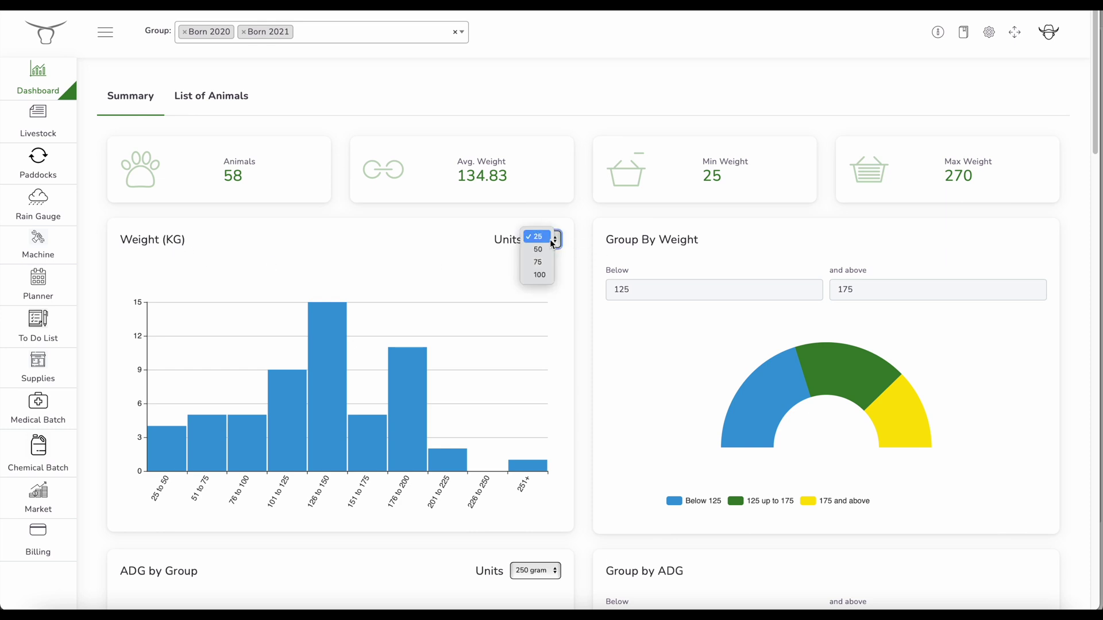
{"action": "left_click", "coordinate": [537, 275]}
Switch to the List of Animals table of Born 2020 and Born 2021 animals.
{"action": "mouse_move", "coordinate": [202, 440]}
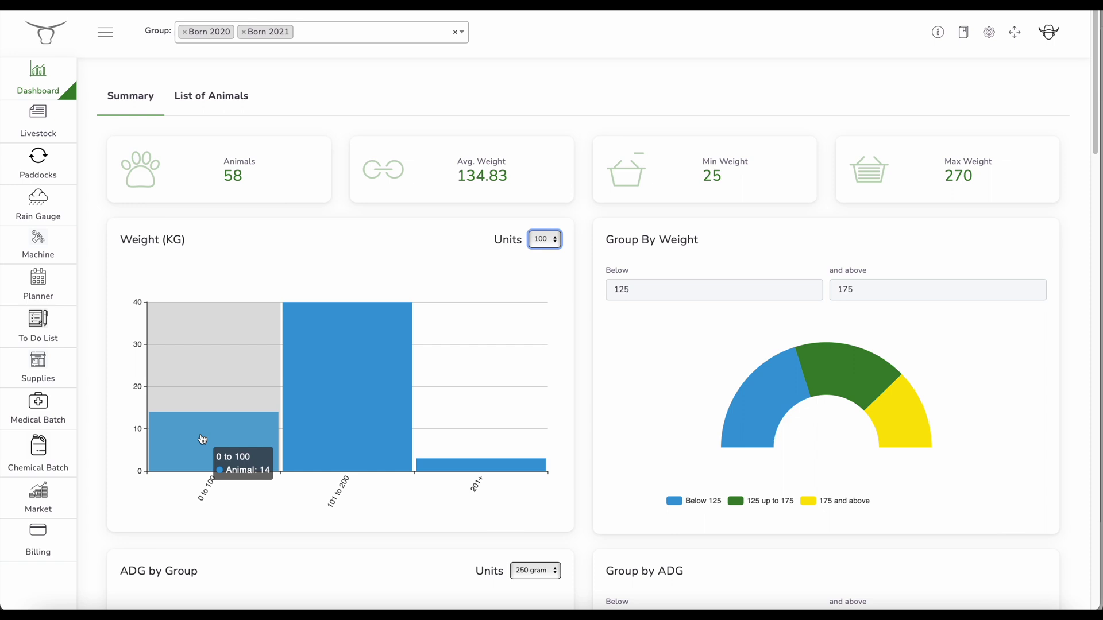
{"action": "mouse_move", "coordinate": [322, 426]}
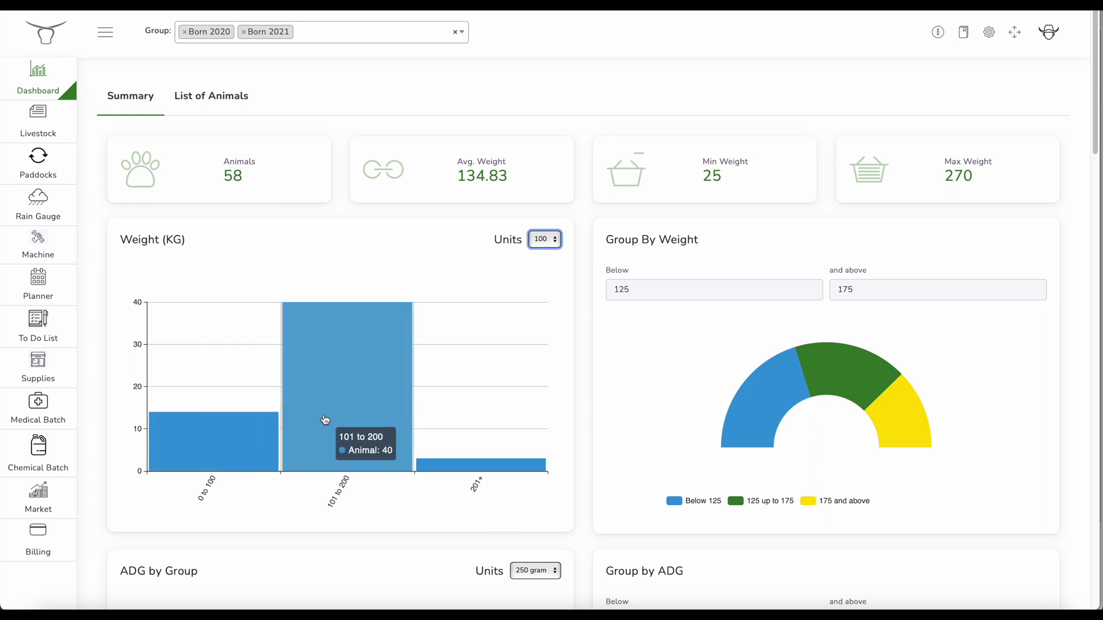
{"action": "mouse_move", "coordinate": [428, 443]}
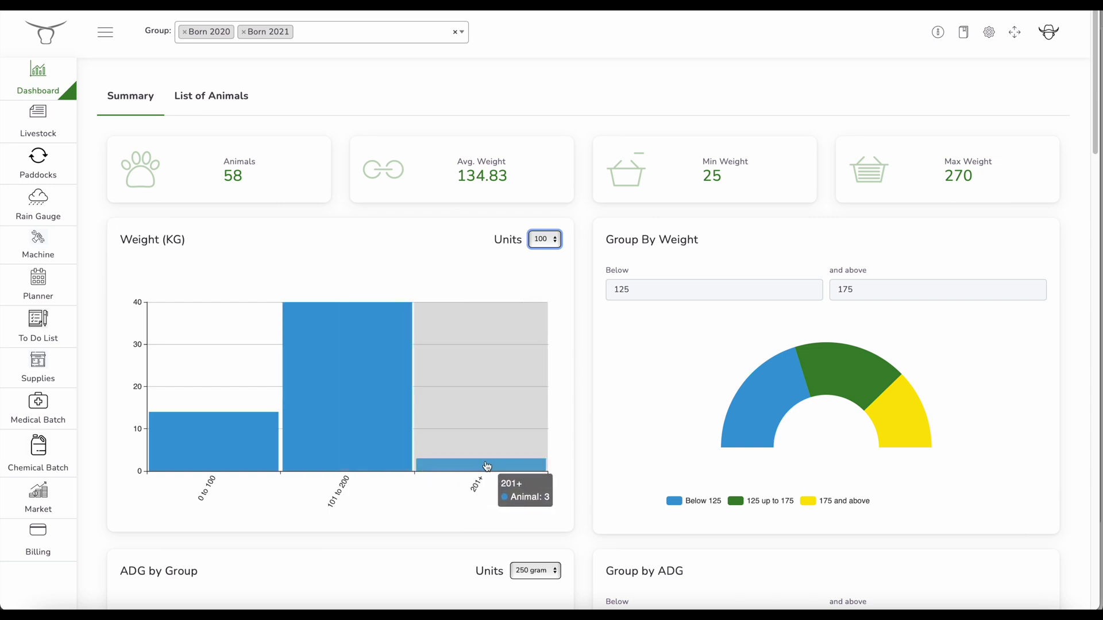
{"action": "mouse_move", "coordinate": [825, 391]}
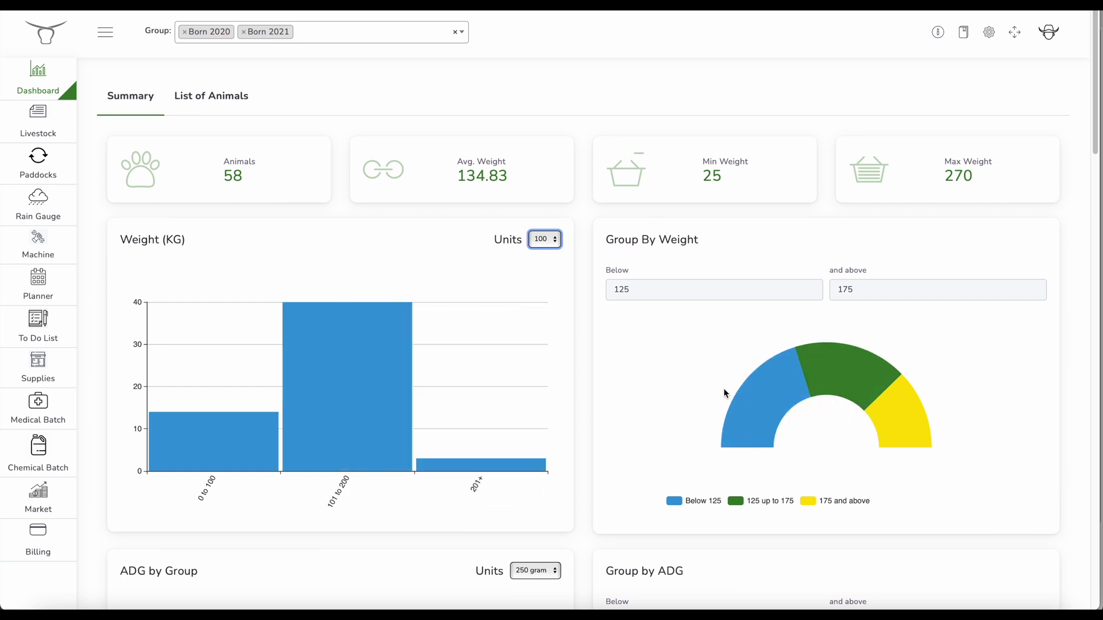
{"action": "mouse_move", "coordinate": [763, 402]}
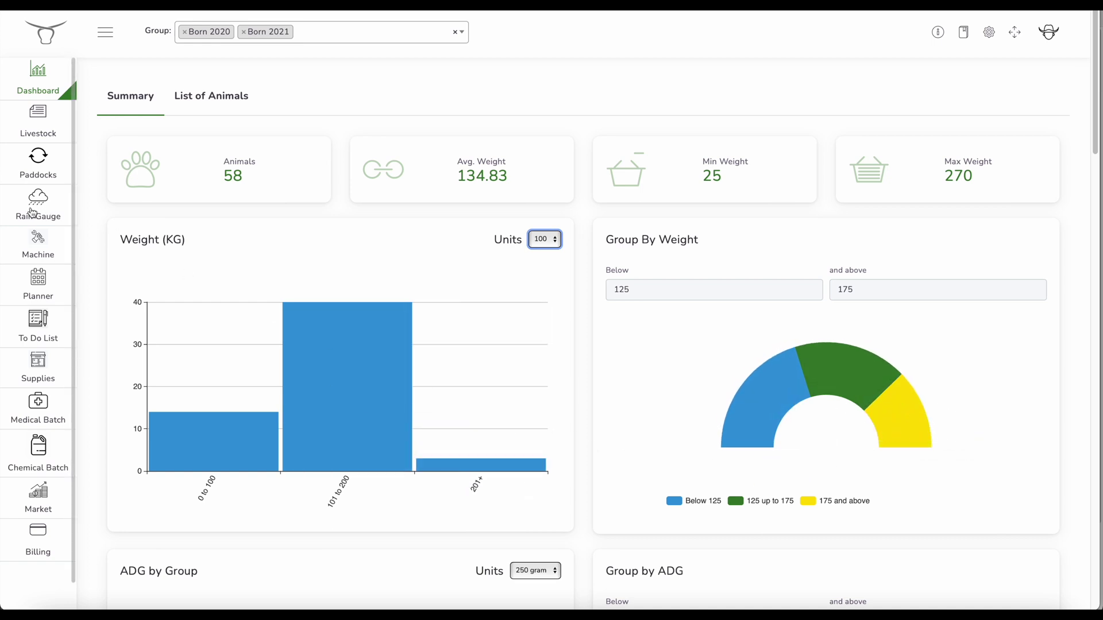
{"action": "left_click", "coordinate": [208, 97]}
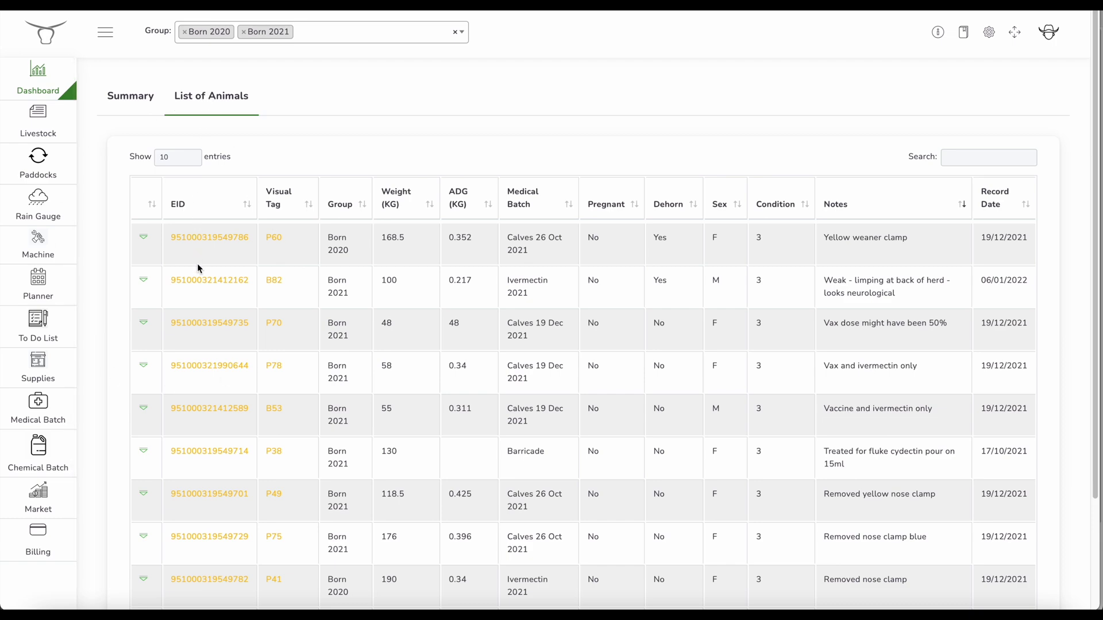
Show 100 entries per page and scroll through the full 58-animal table.
{"action": "left_click", "coordinate": [177, 159]}
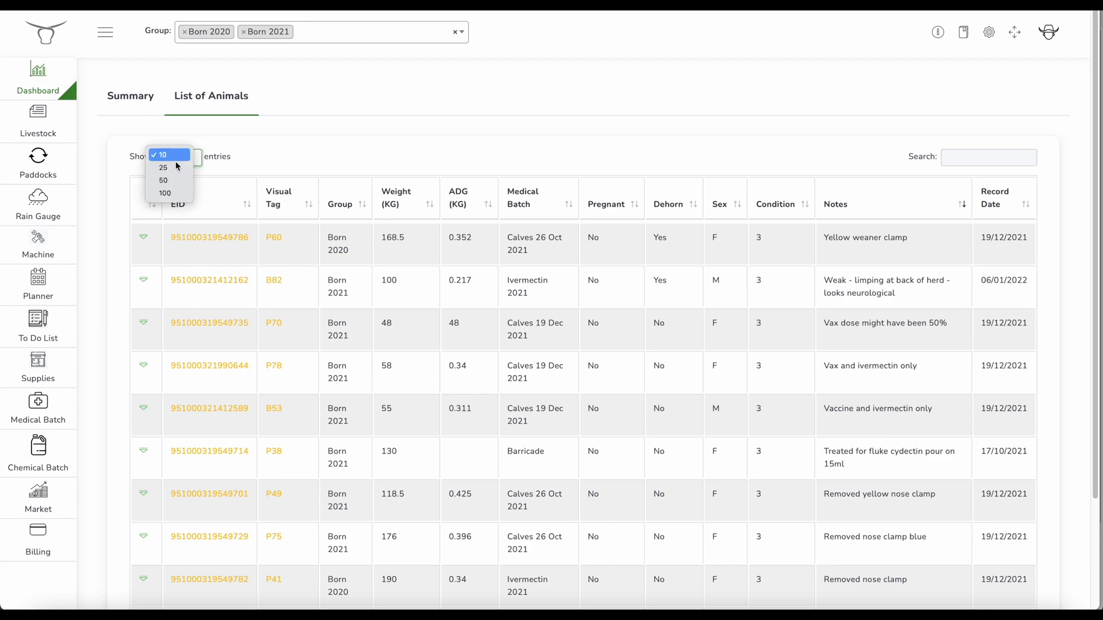
{"action": "left_click", "coordinate": [174, 194]}
{"action": "scroll", "coordinate": [302, 231], "scroll_direction": "down", "scroll_amount": 15}
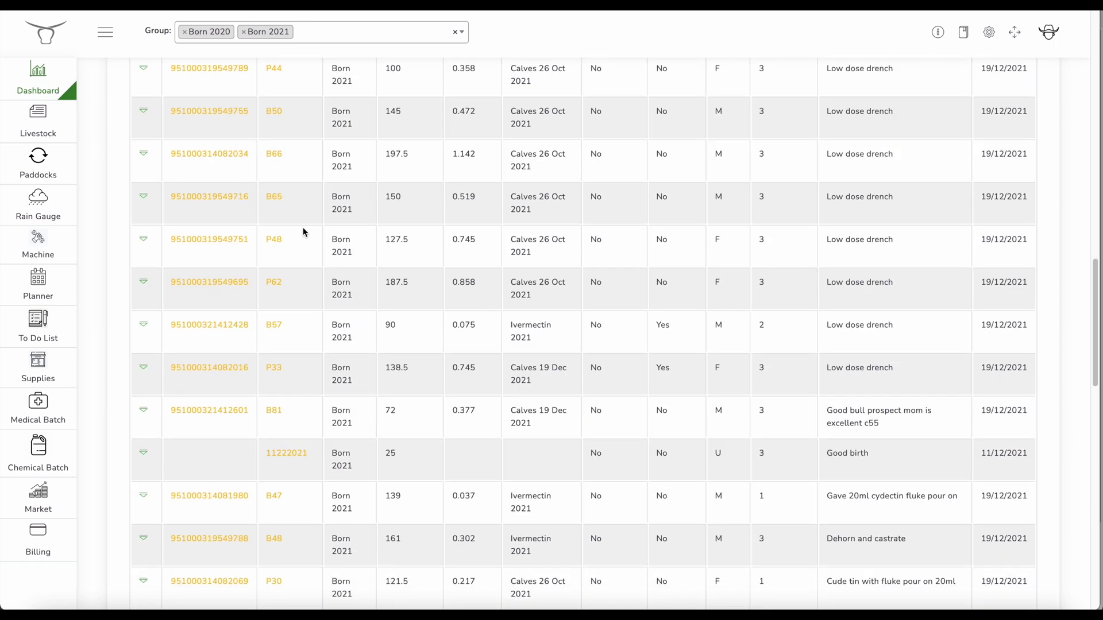
{"action": "scroll", "coordinate": [304, 232], "scroll_direction": "down", "scroll_amount": 5}
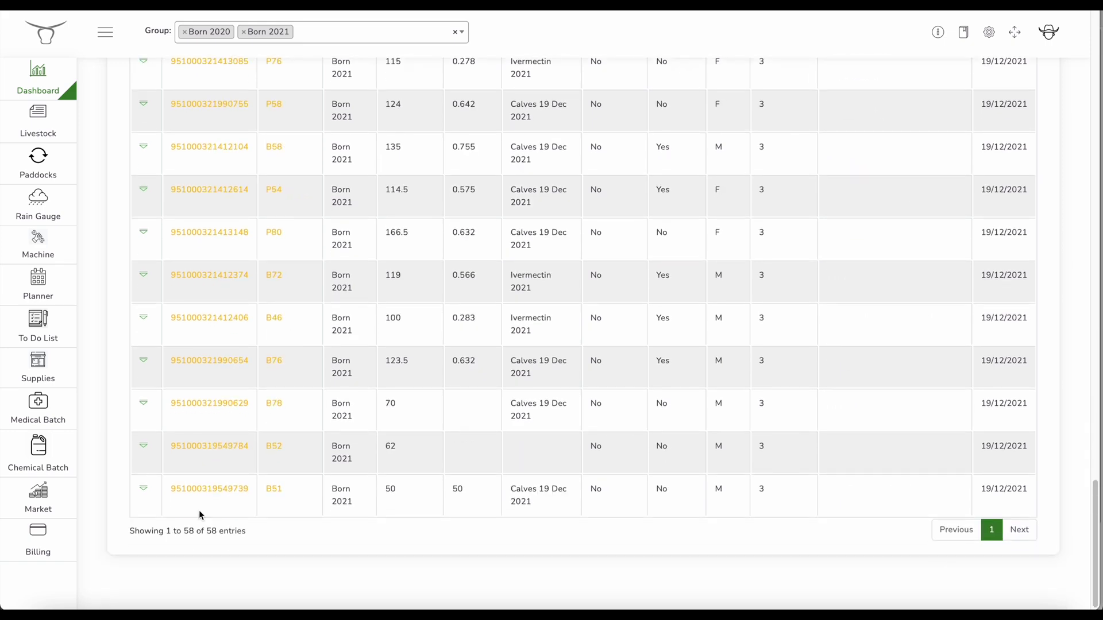
{"action": "scroll", "coordinate": [198, 514], "scroll_direction": "up", "scroll_amount": 20}
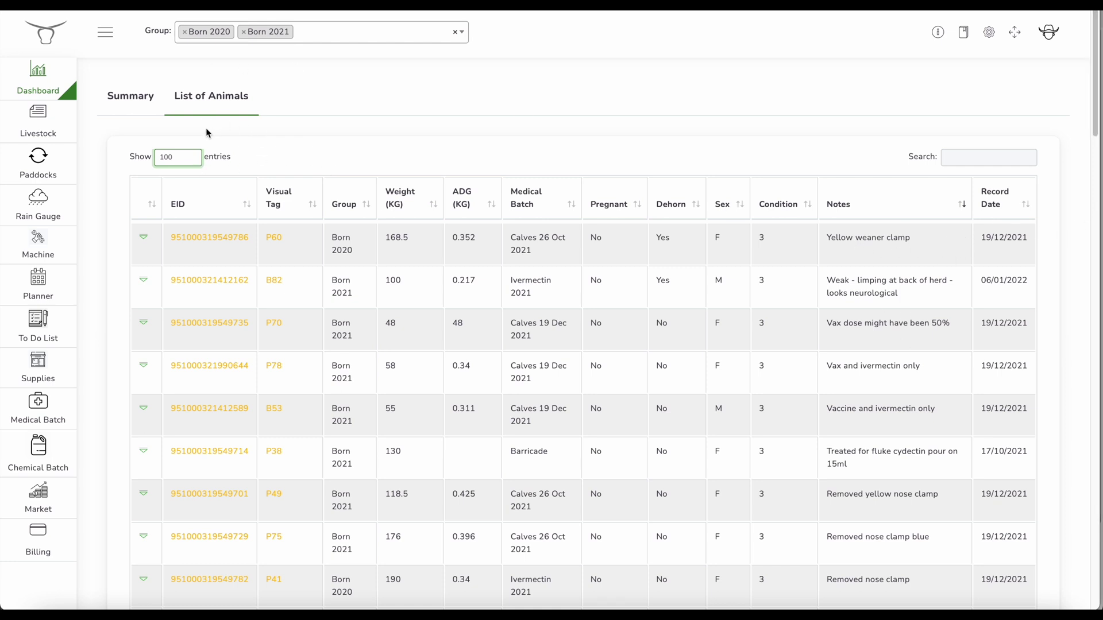
{"action": "left_click", "coordinate": [1000, 157]}
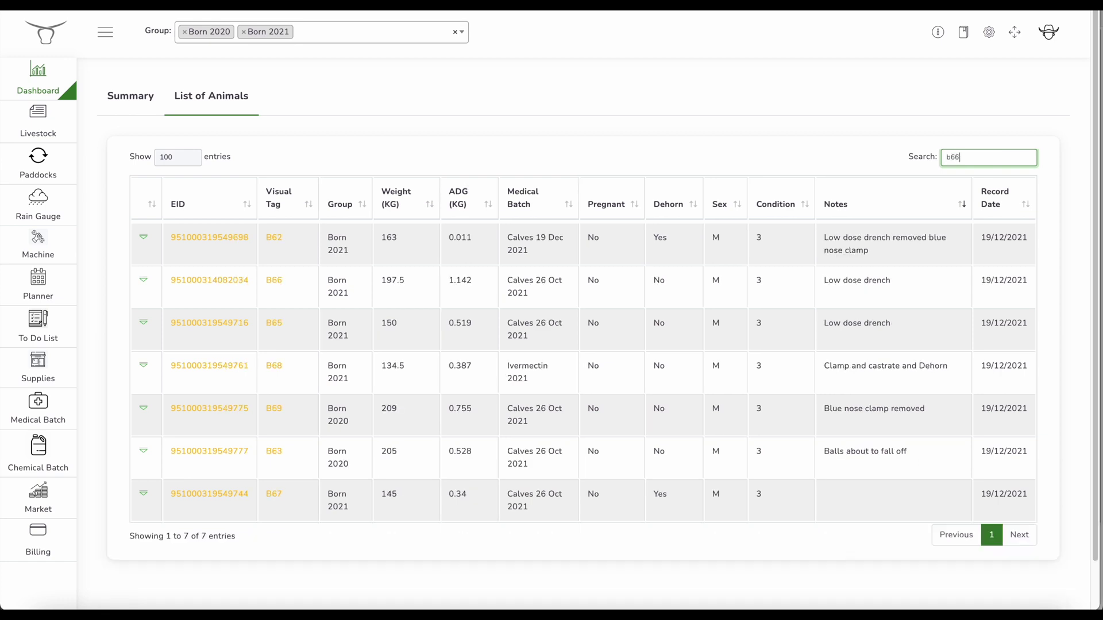
Search the animal list for 'b66' and open animal B66's record.
{"action": "type", "text": "6"}
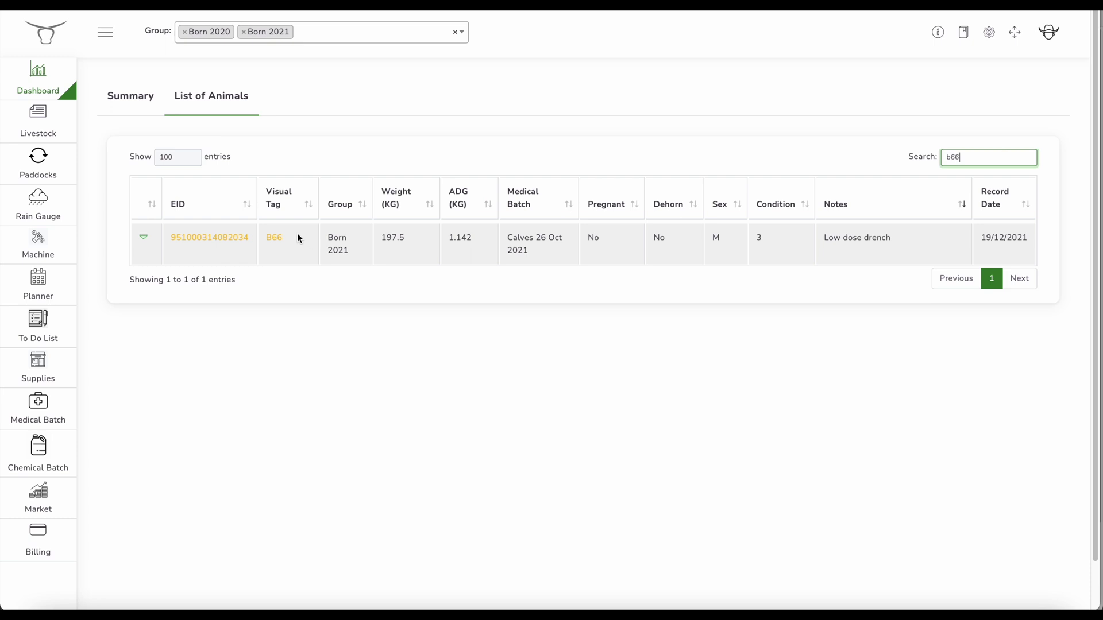
{"action": "left_click", "coordinate": [220, 238]}
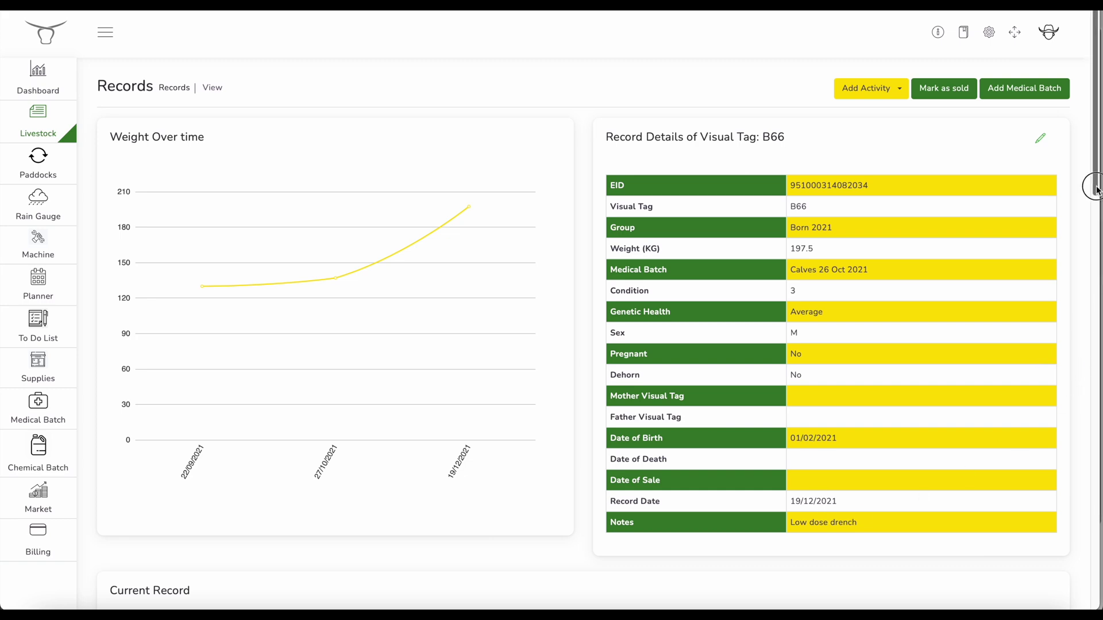
Scroll down B66's record to the Weight History and Medical History tables.
{"action": "left_click_drag", "start_coordinate": [1093, 185], "coordinate": [1088, 365]}
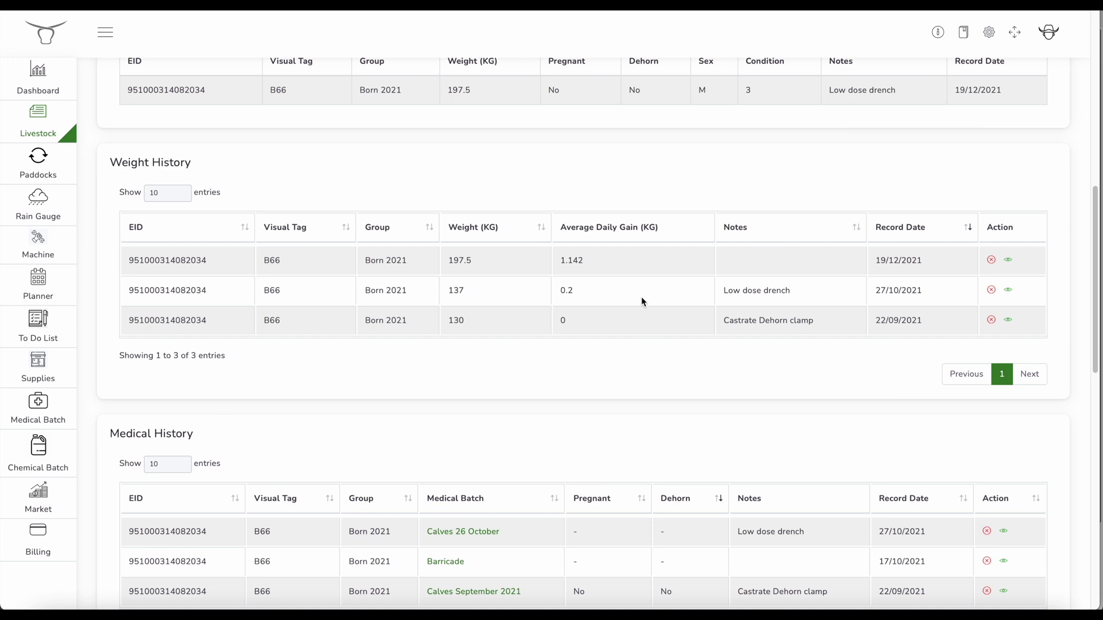
{"action": "scroll", "coordinate": [1086, 310], "scroll_direction": "down", "scroll_amount": 4}
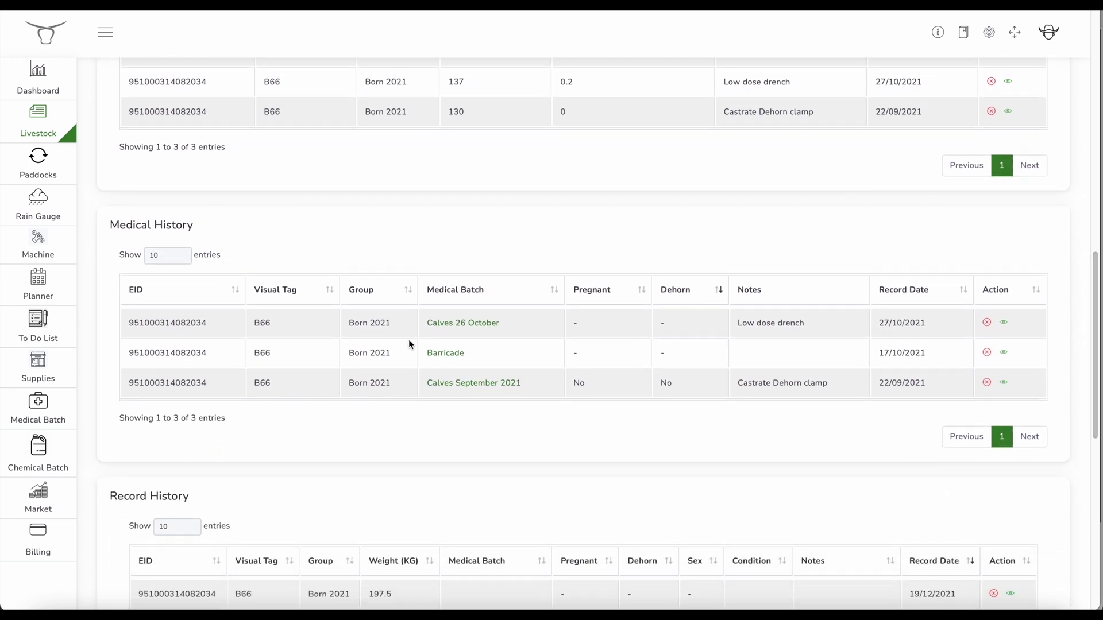
{"action": "left_click", "coordinate": [480, 385]}
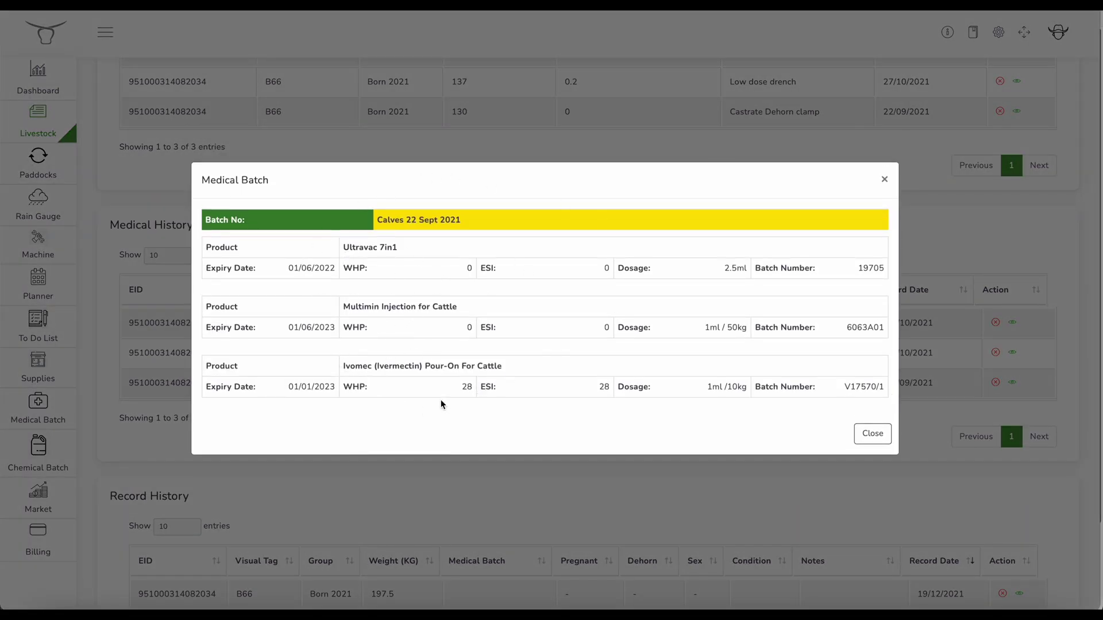
{"action": "left_click", "coordinate": [873, 432]}
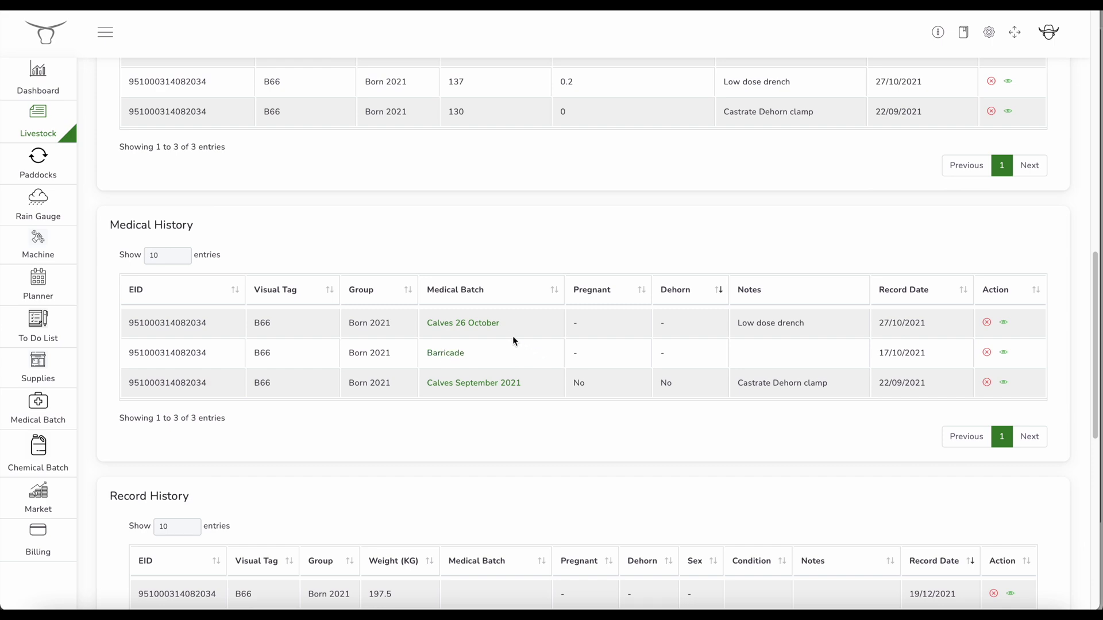
{"action": "left_click", "coordinate": [473, 329]}
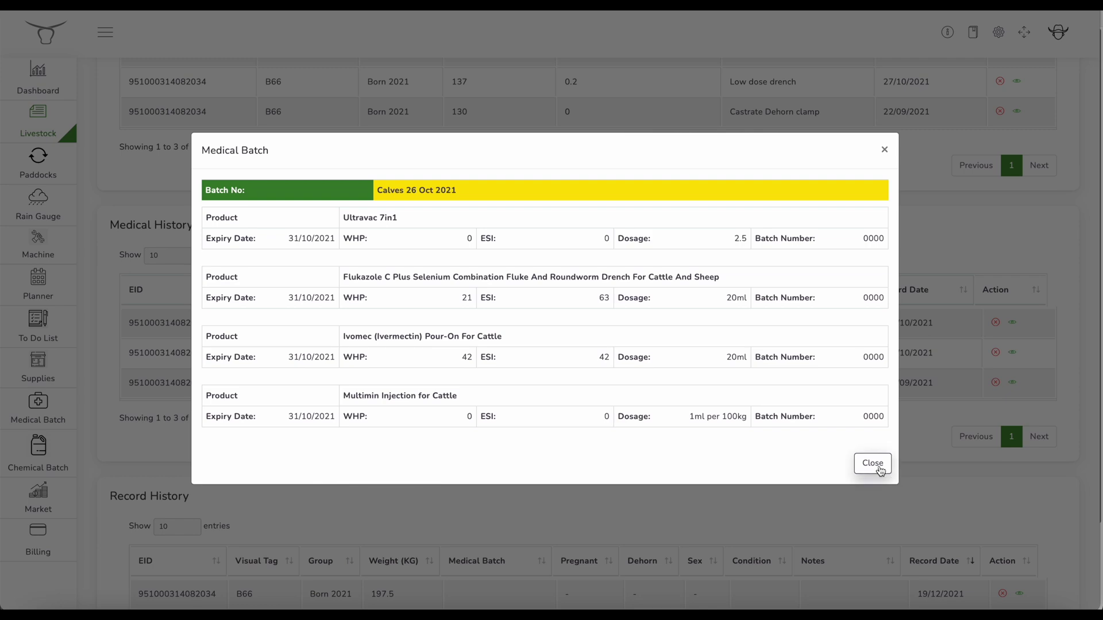
{"action": "left_click", "coordinate": [872, 464]}
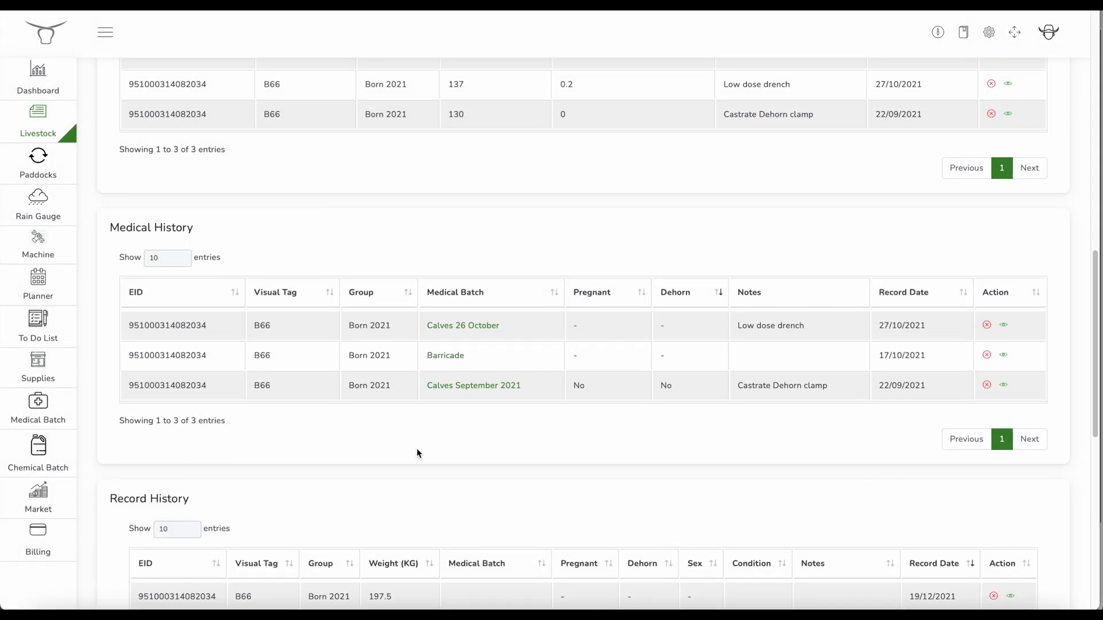
{"action": "scroll", "coordinate": [417, 449], "scroll_direction": "down", "scroll_amount": 1}
{"action": "scroll", "coordinate": [422, 450], "scroll_direction": "down", "scroll_amount": 3}
{"action": "scroll", "coordinate": [423, 456], "scroll_direction": "up", "scroll_amount": 15}
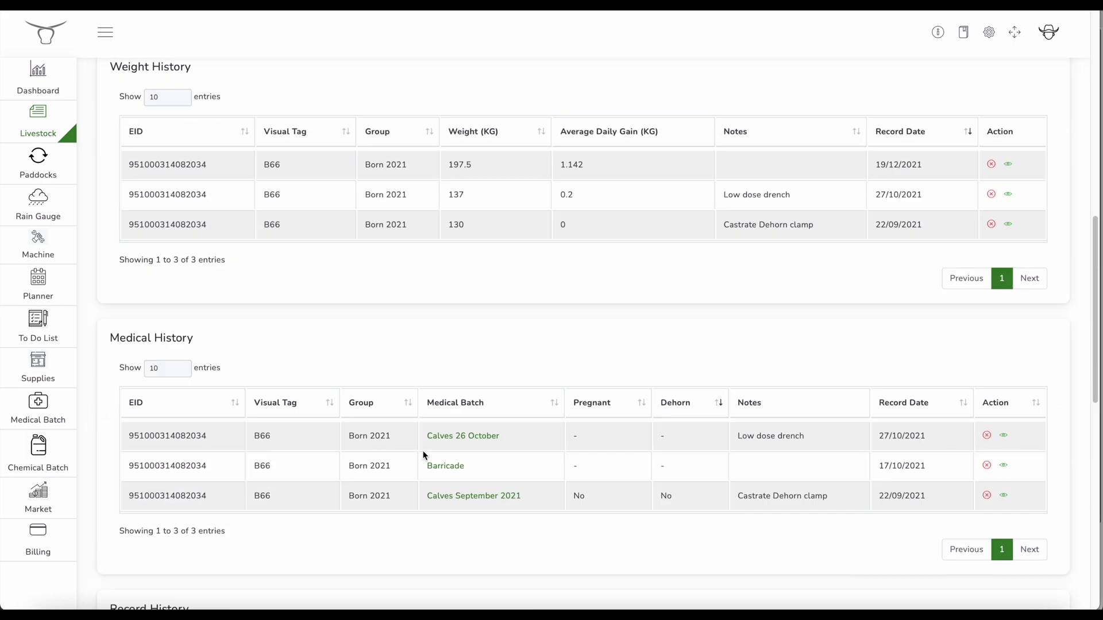
{"action": "scroll", "coordinate": [424, 455], "scroll_direction": "down", "scroll_amount": 1}
{"action": "scroll", "coordinate": [424, 456], "scroll_direction": "down", "scroll_amount": 3}
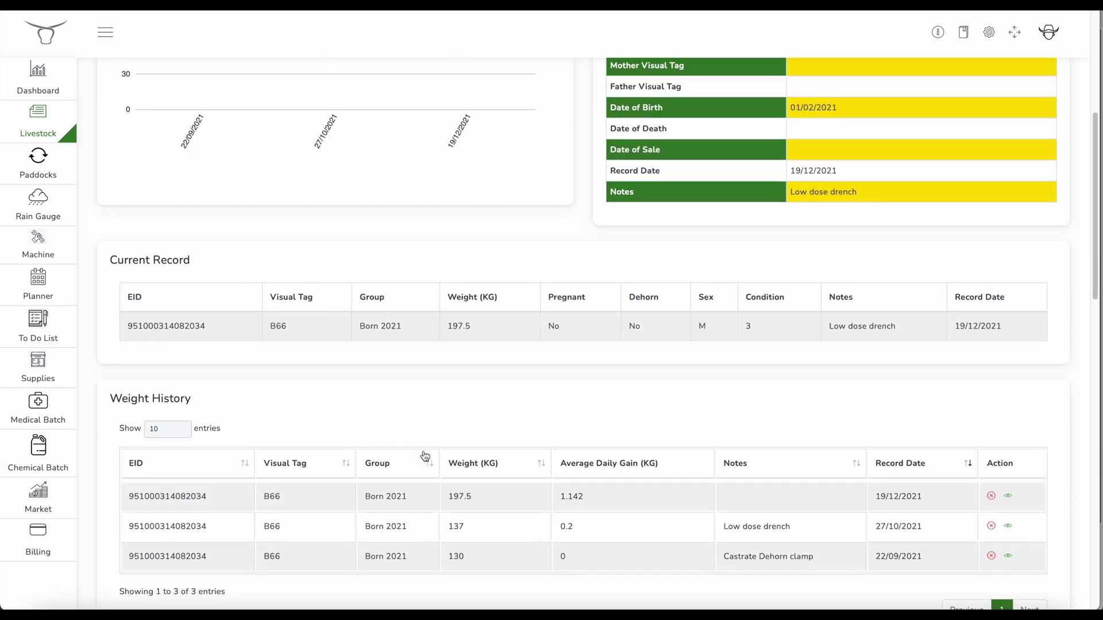
{"action": "scroll", "coordinate": [425, 456], "scroll_direction": "up", "scroll_amount": 1}
{"action": "scroll", "coordinate": [425, 457], "scroll_direction": "up", "scroll_amount": 5}
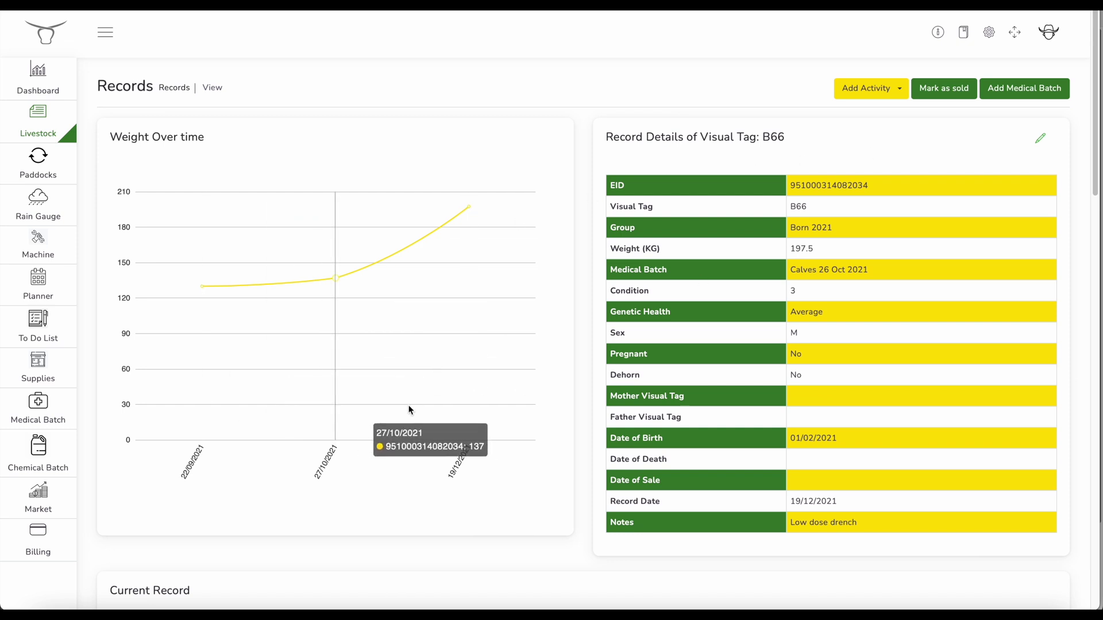
{"action": "mouse_move", "coordinate": [430, 394]}
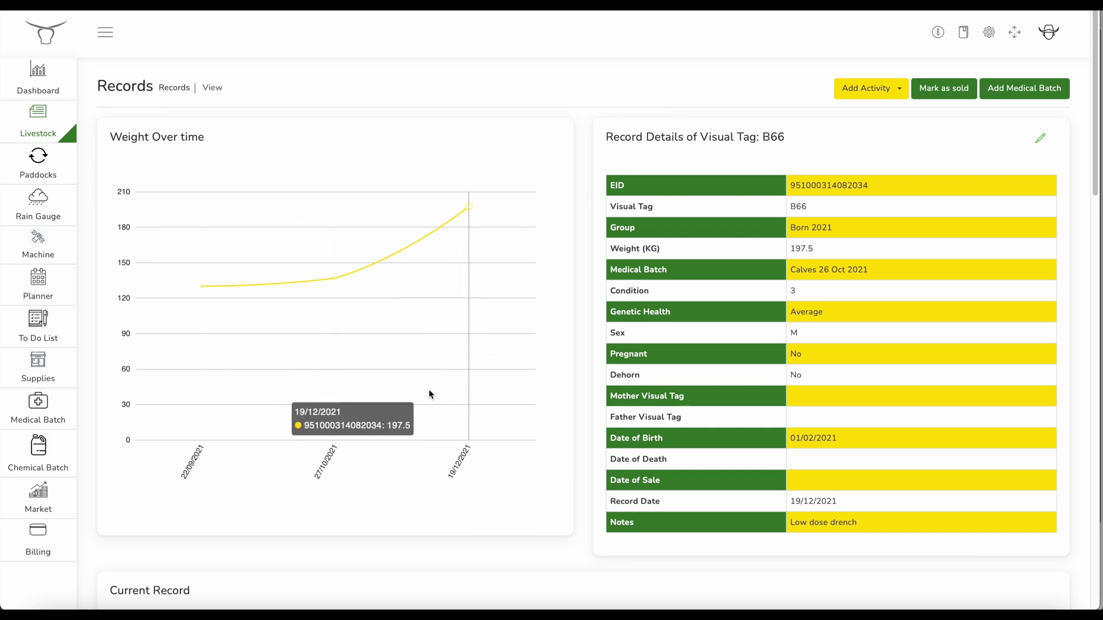
{"action": "left_click", "coordinate": [899, 90]}
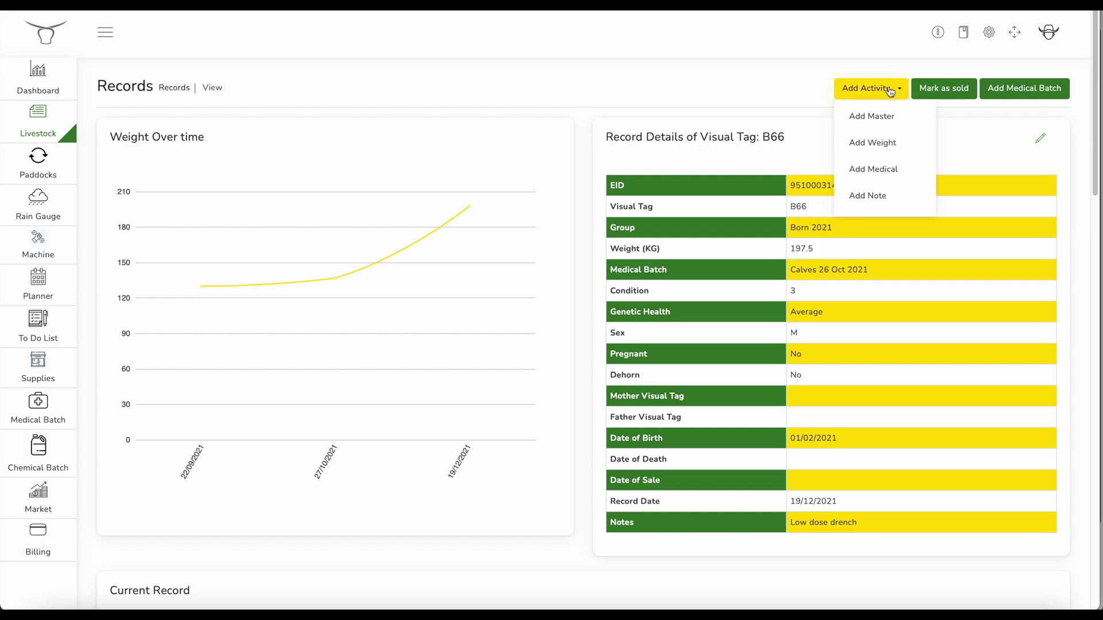
{"action": "left_click", "coordinate": [879, 146]}
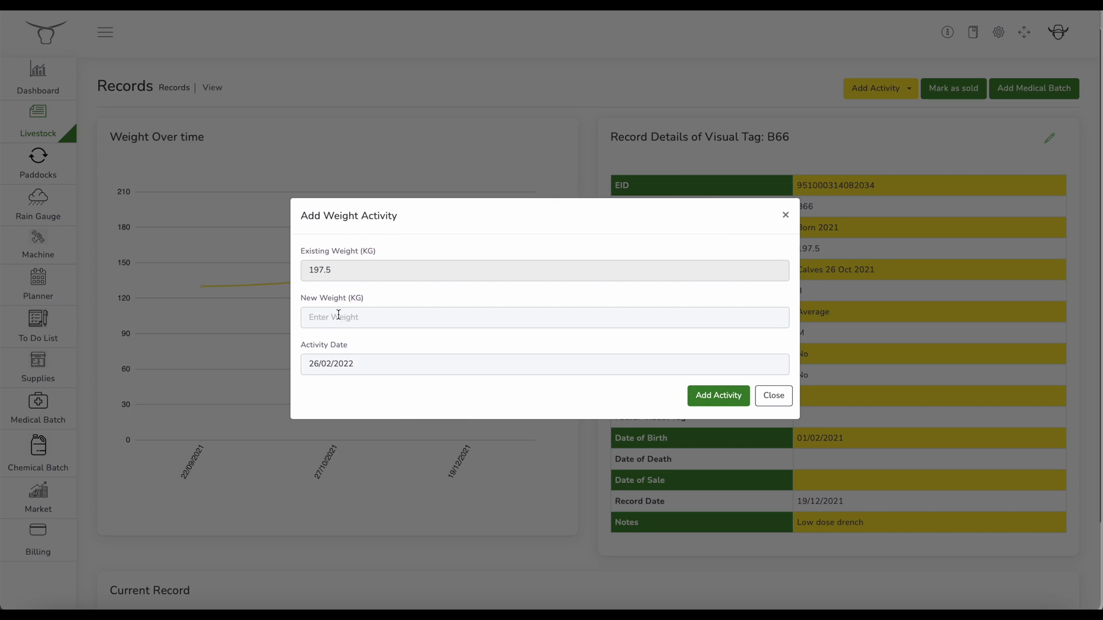
{"action": "left_click", "coordinate": [775, 399]}
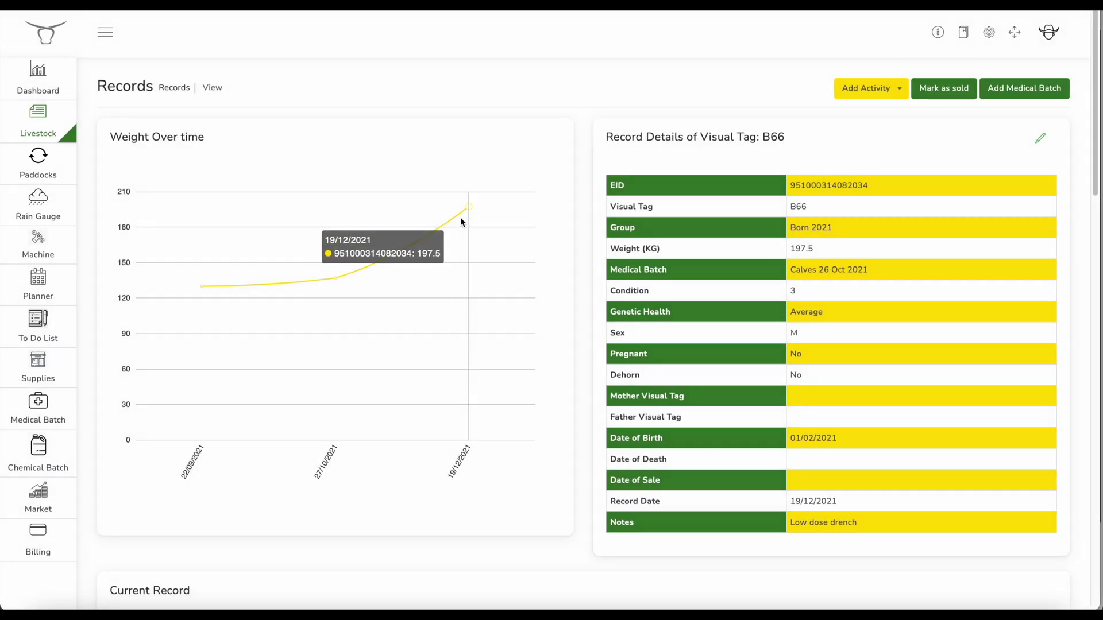
{"action": "scroll", "coordinate": [404, 362], "scroll_direction": "down", "scroll_amount": 4}
{"action": "scroll", "coordinate": [391, 368], "scroll_direction": "down", "scroll_amount": 3}
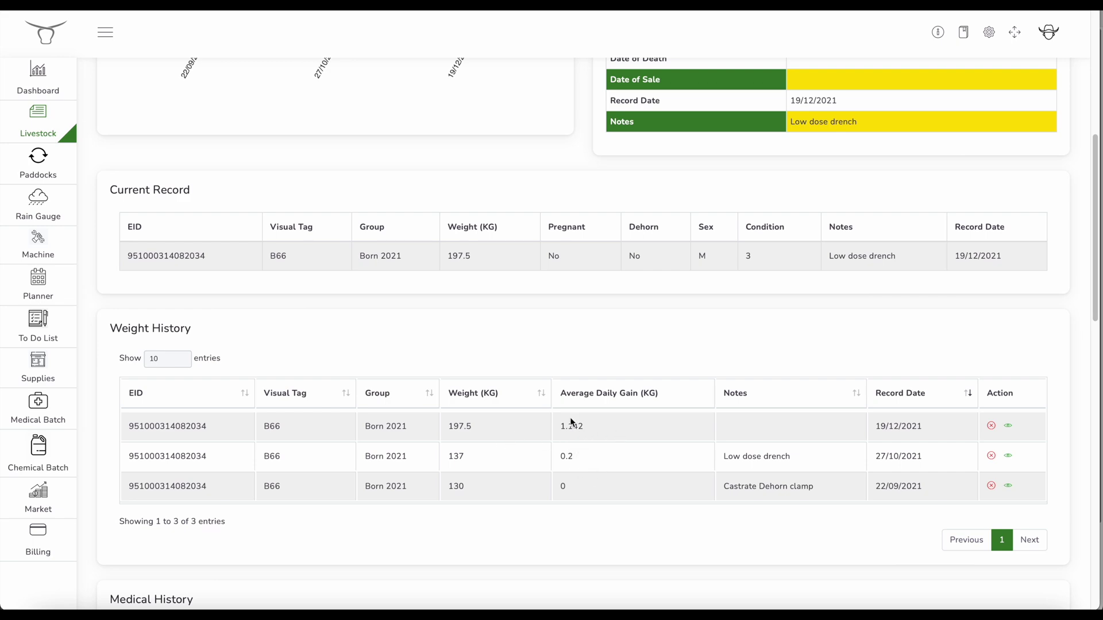
{"action": "scroll", "coordinate": [518, 327], "scroll_direction": "down", "scroll_amount": 2}
{"action": "scroll", "coordinate": [518, 327], "scroll_direction": "up", "scroll_amount": 9}
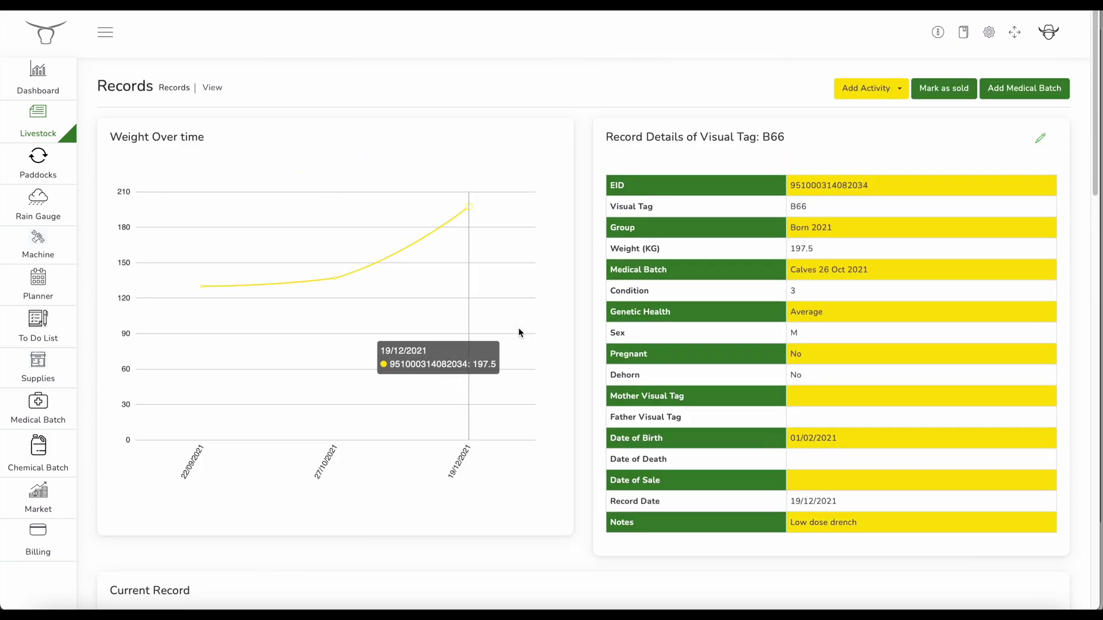
{"action": "left_click", "coordinate": [885, 92]}
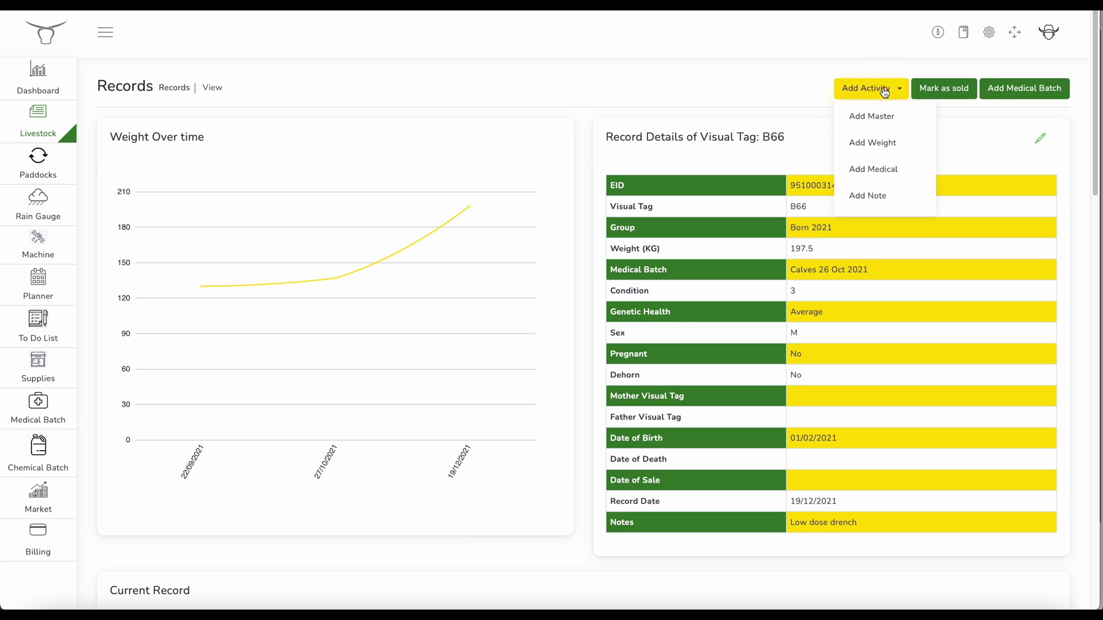
{"action": "left_click", "coordinate": [889, 175]}
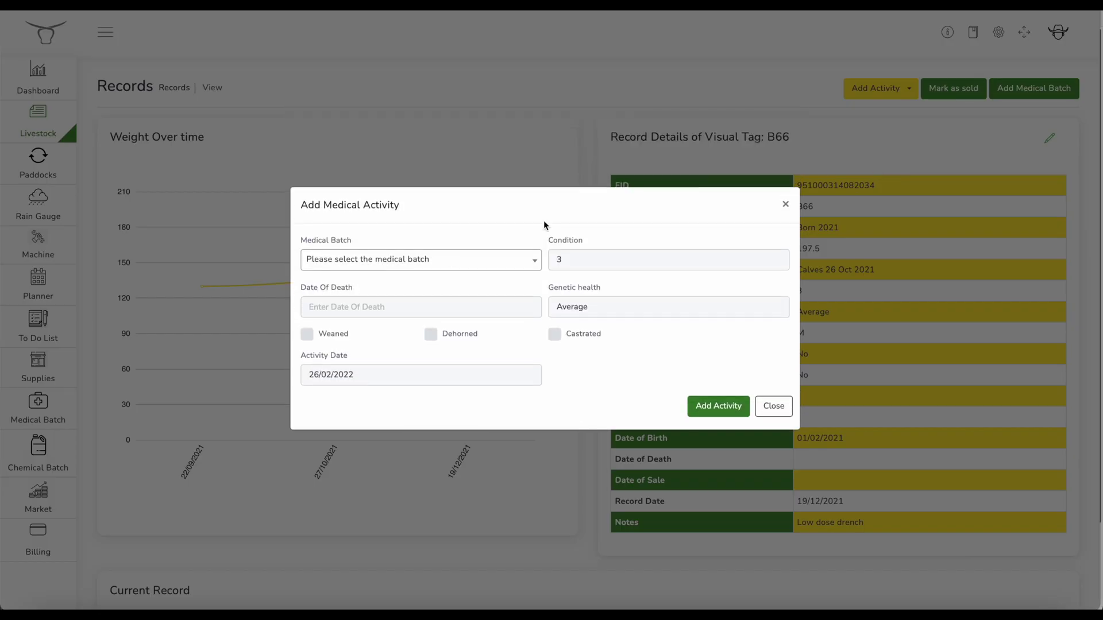
{"action": "left_click", "coordinate": [362, 262]}
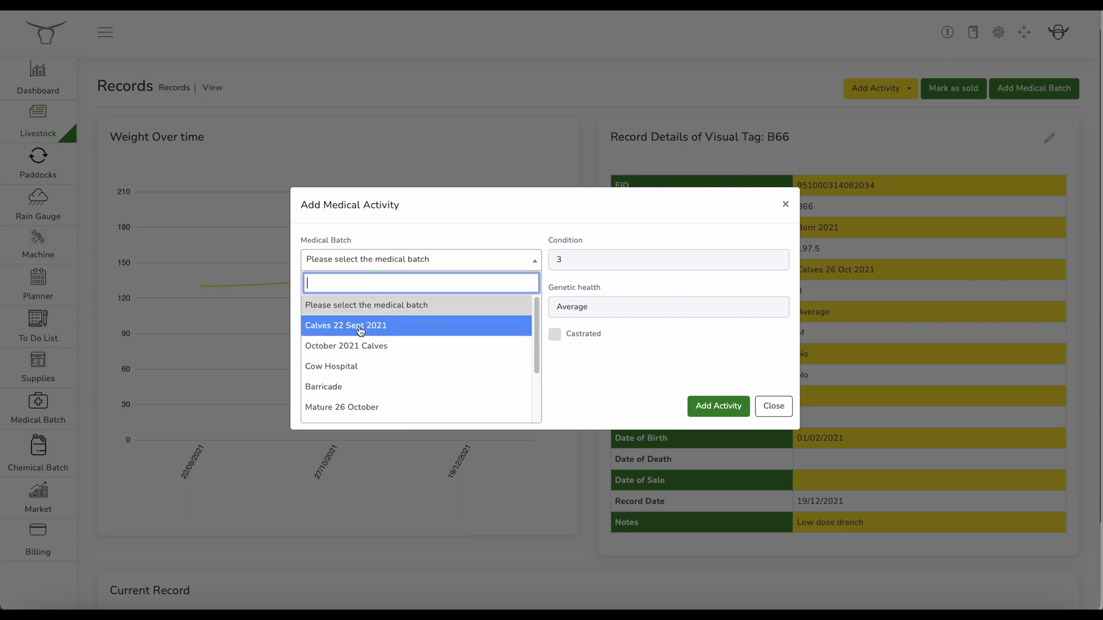
{"action": "left_click", "coordinate": [491, 208]}
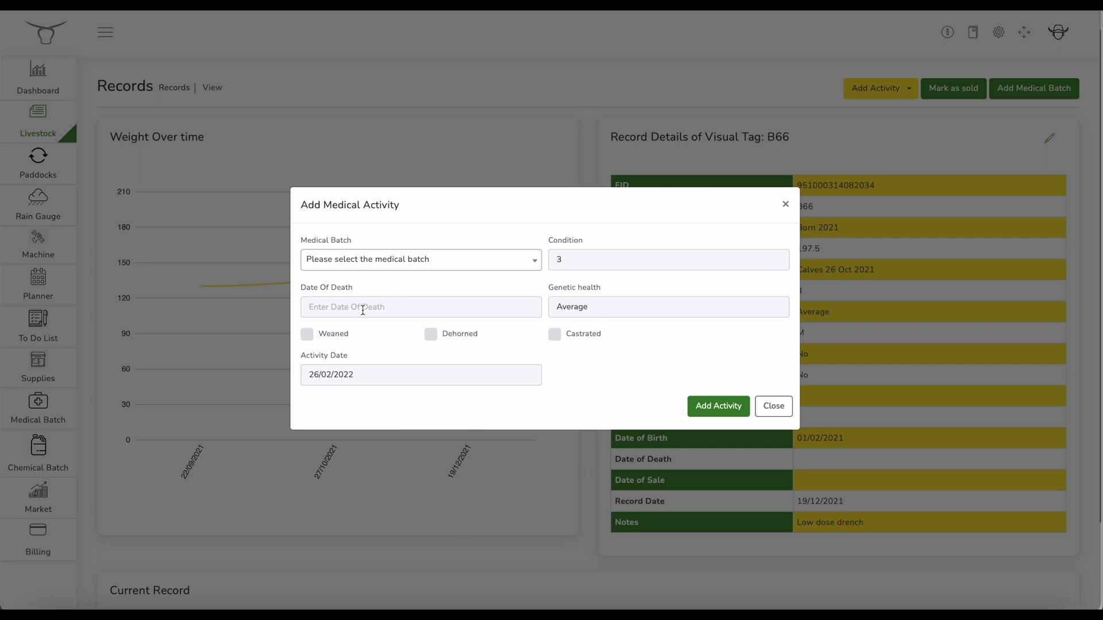
{"action": "left_click", "coordinate": [619, 307]}
{"action": "left_click", "coordinate": [619, 307]}
{"action": "left_click", "coordinate": [625, 260]}
{"action": "left_click", "coordinate": [625, 257]}
{"action": "left_click", "coordinate": [773, 407]}
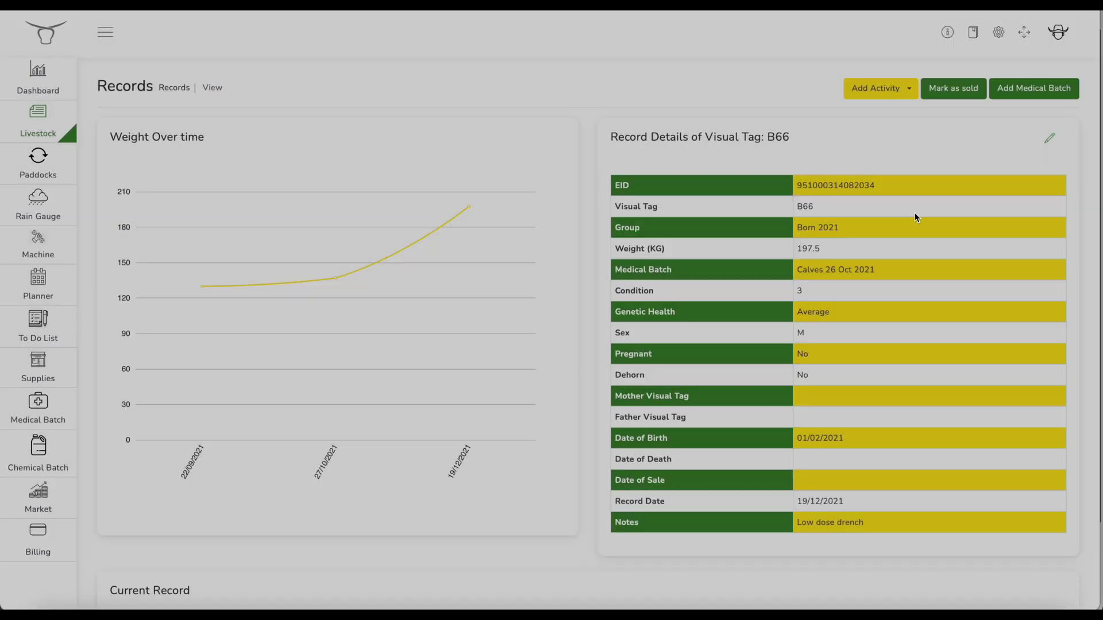
{"action": "left_click", "coordinate": [877, 91]}
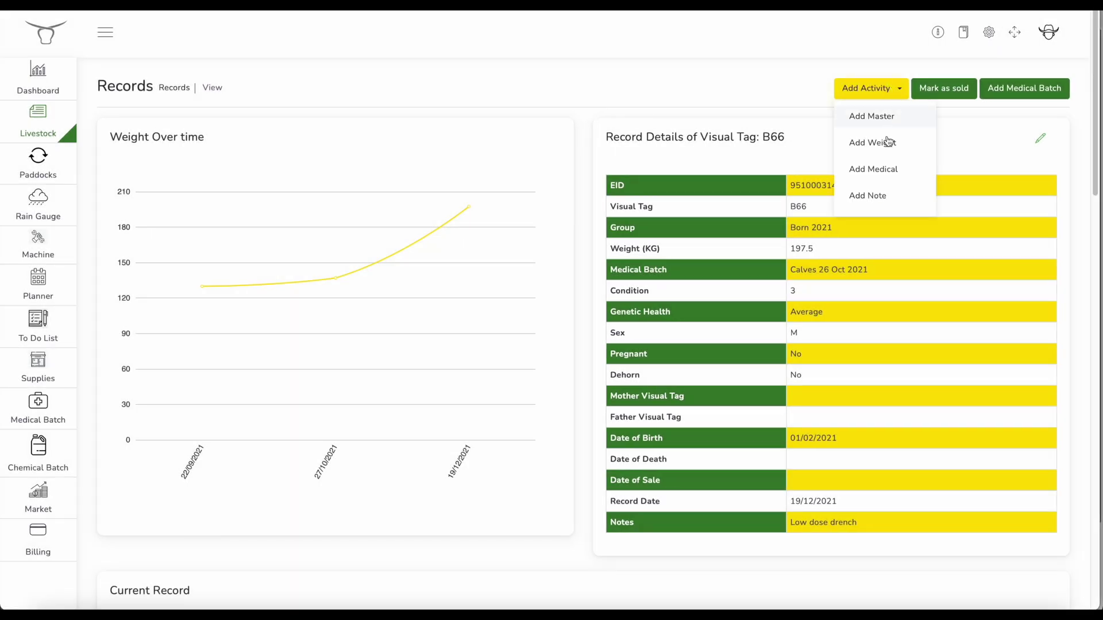
{"action": "left_click", "coordinate": [867, 197]}
{"action": "left_click", "coordinate": [497, 284]}
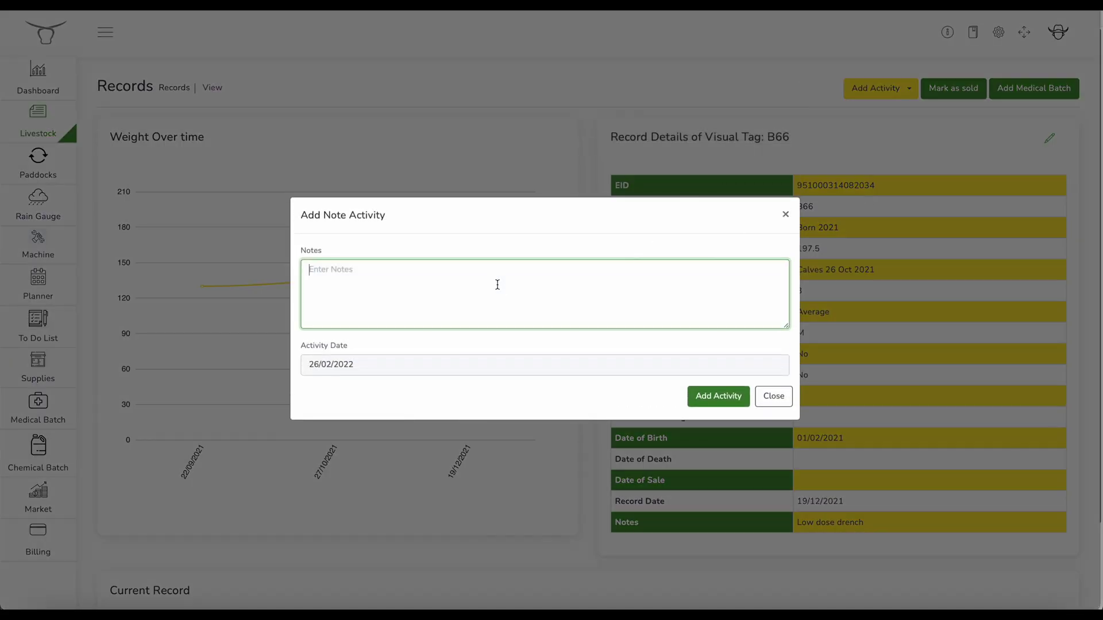
{"action": "type", "text": "dnqkrho;qwrihj;oi"}
{"action": "triple_click", "coordinate": [352, 269]}
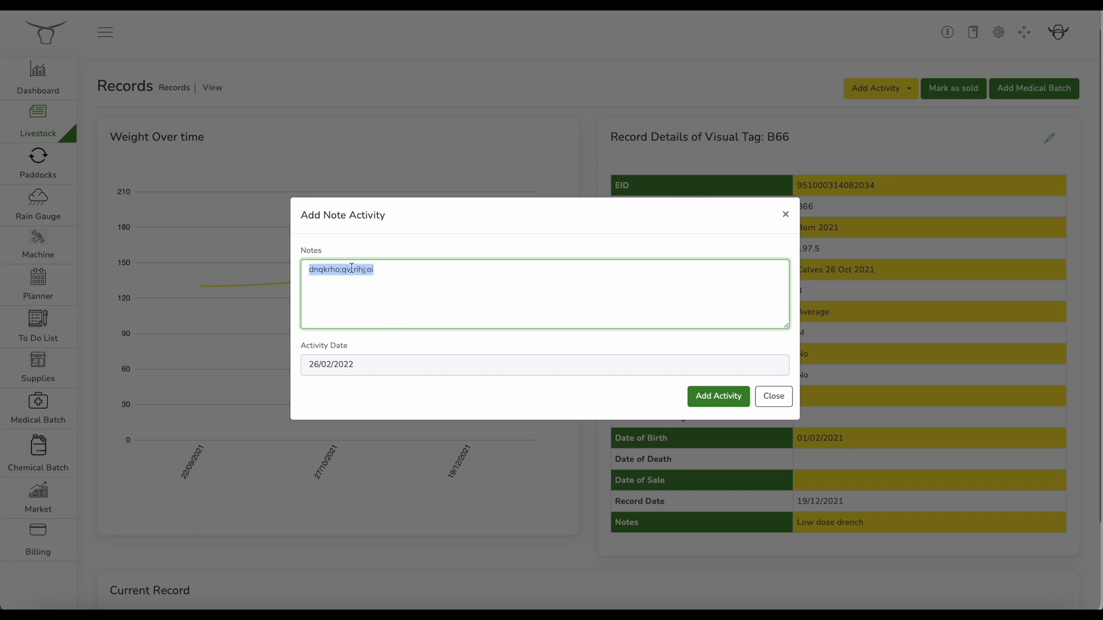
{"action": "key", "text": "BackSpace"}
{"action": "left_click", "coordinate": [693, 368]}
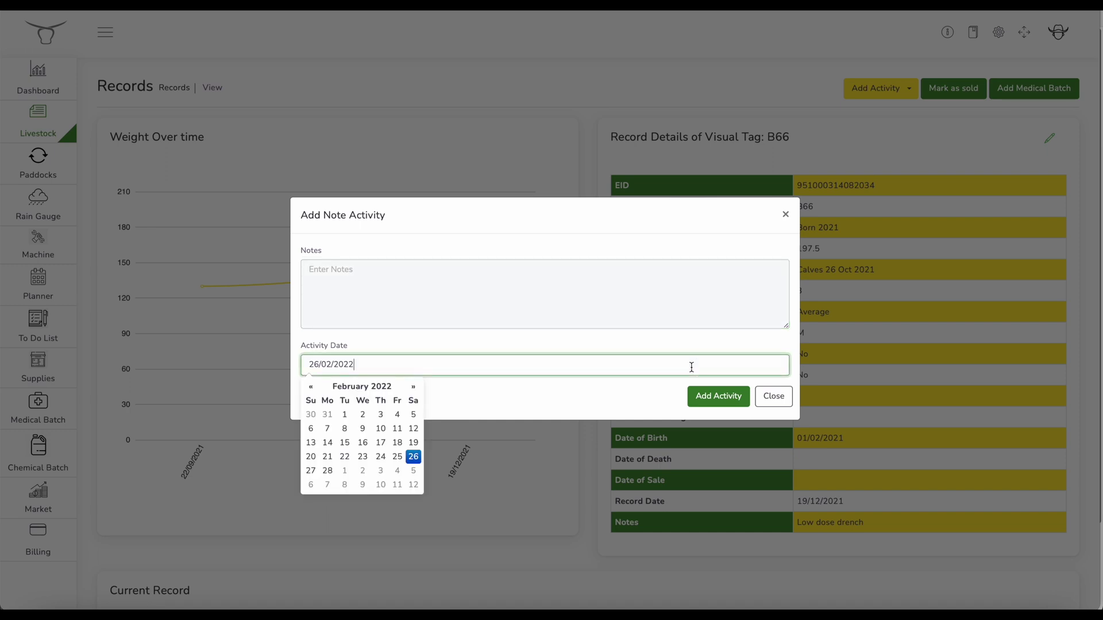
{"action": "left_click", "coordinate": [784, 405]}
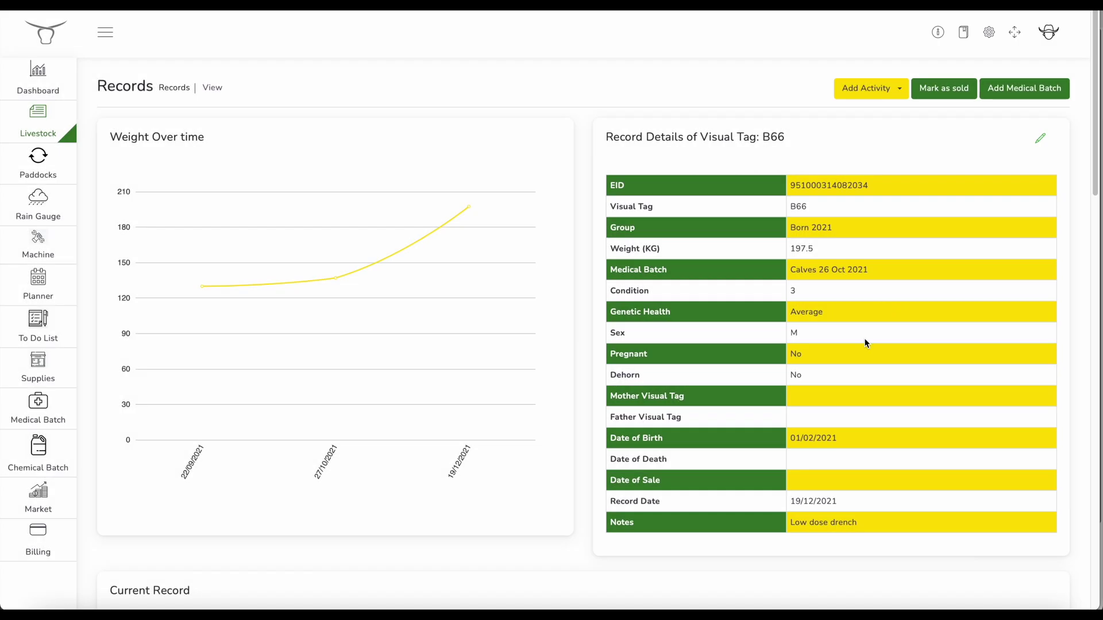
Leave B66's record via the Dashboard and expand the Livestock records advanced search.
{"action": "left_click", "coordinate": [885, 91]}
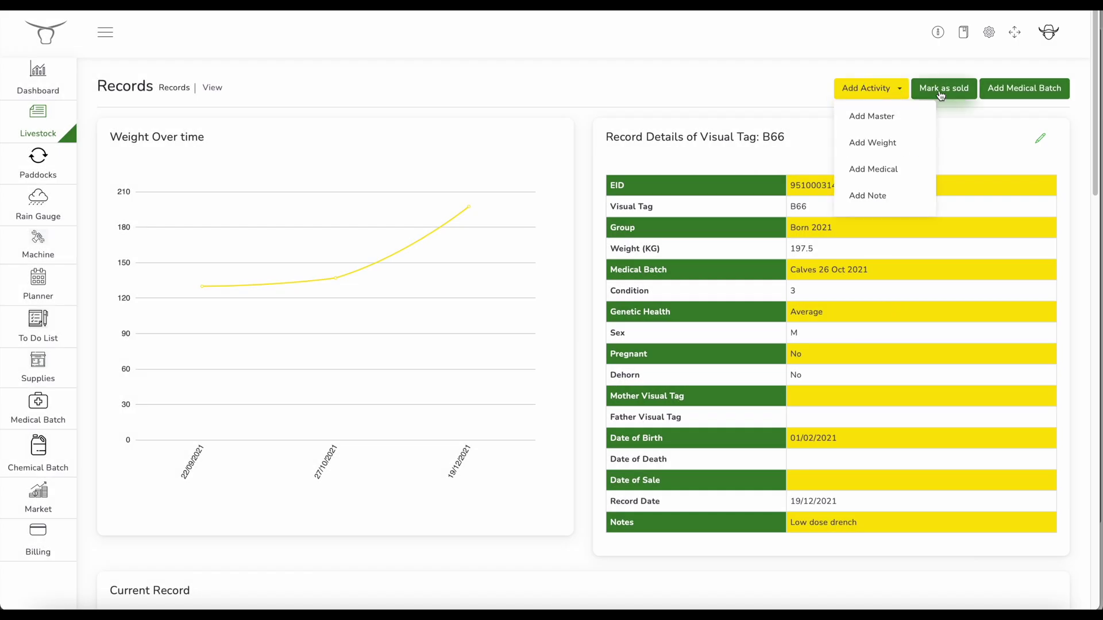
{"action": "left_click", "coordinate": [742, 85]}
{"action": "mouse_move", "coordinate": [114, 232]}
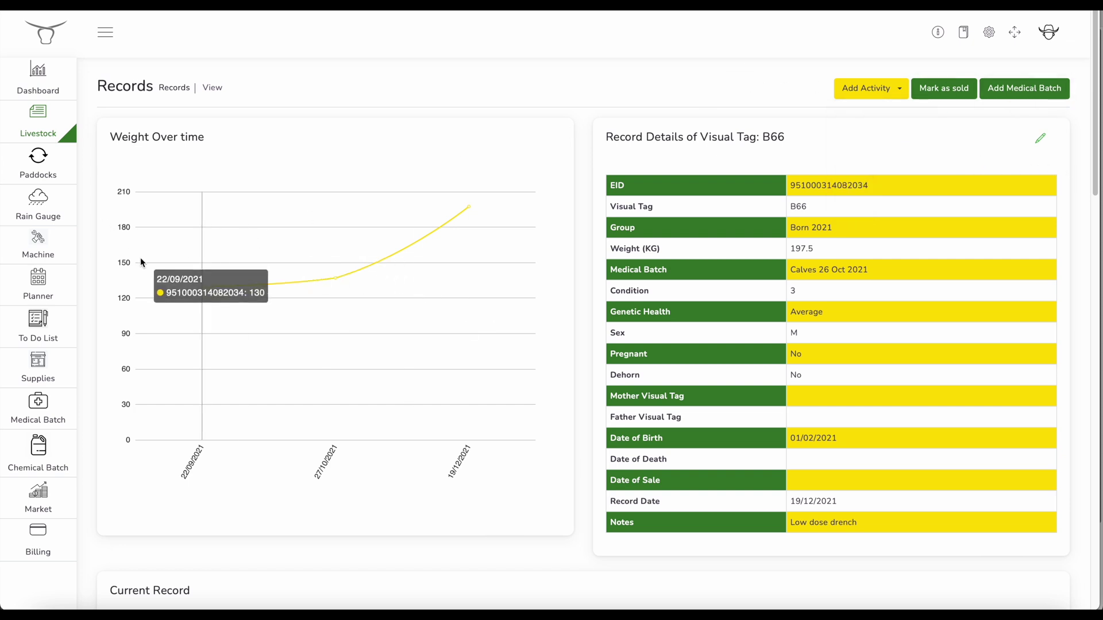
{"action": "left_click", "coordinate": [44, 80]}
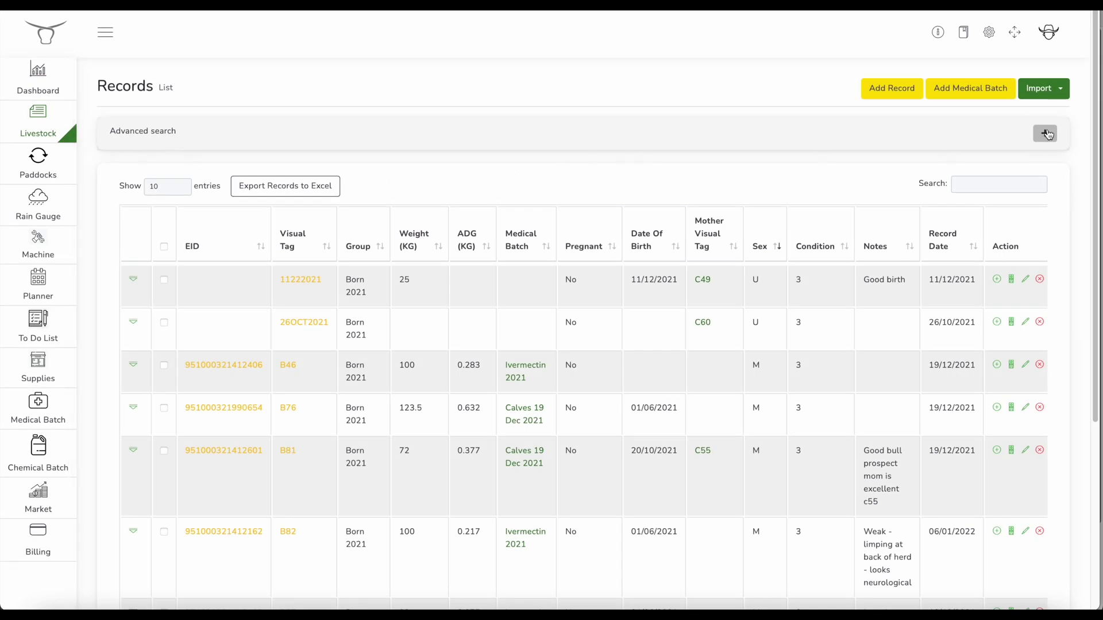
{"action": "left_click", "coordinate": [1045, 133]}
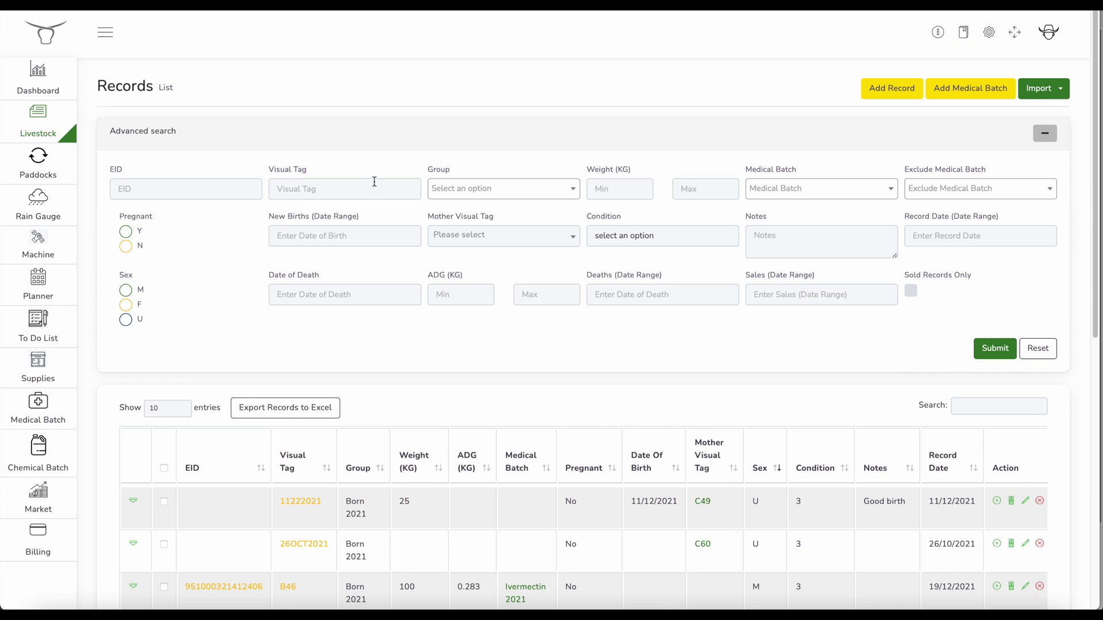
Filter the records by groups Born 2020 and Born 2021.
{"action": "left_click", "coordinate": [478, 189]}
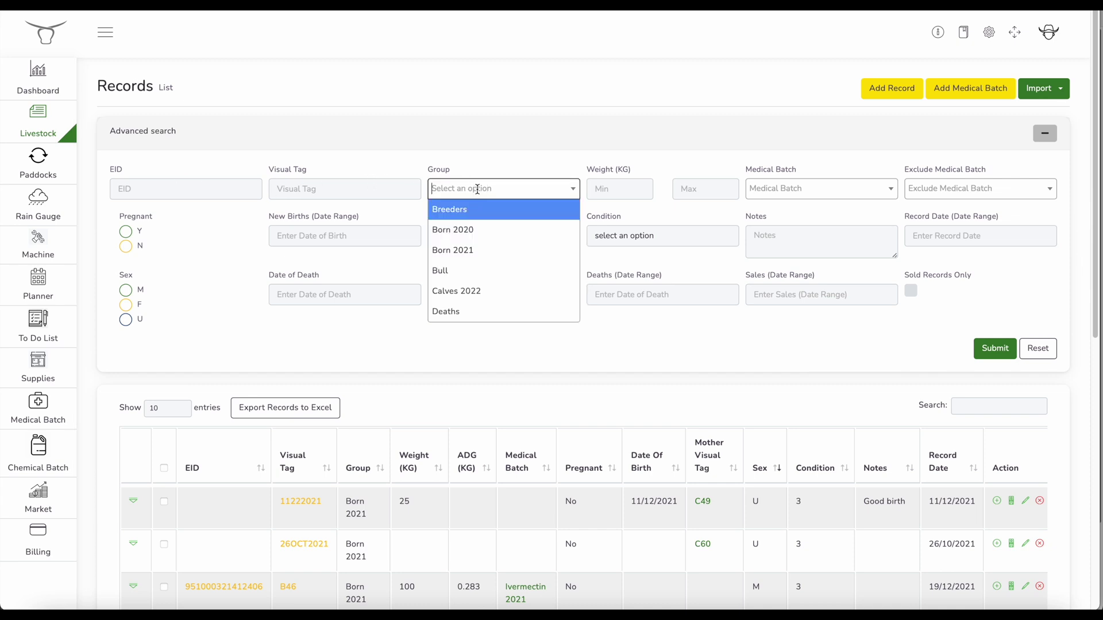
{"action": "left_click", "coordinate": [470, 226]}
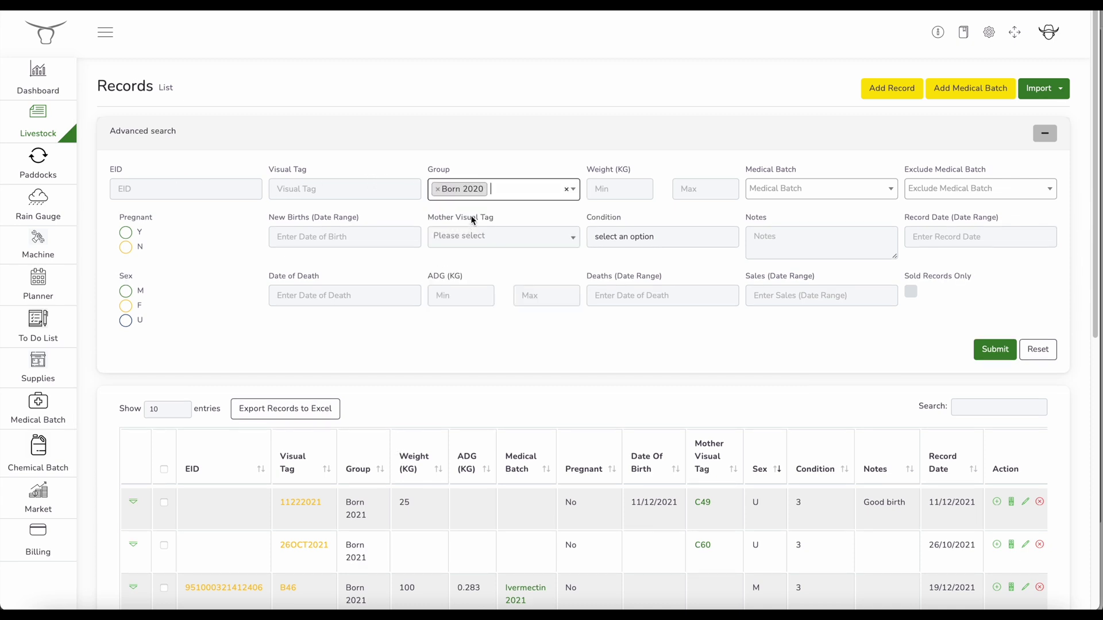
{"action": "left_click", "coordinate": [501, 193]}
{"action": "left_click", "coordinate": [493, 249]}
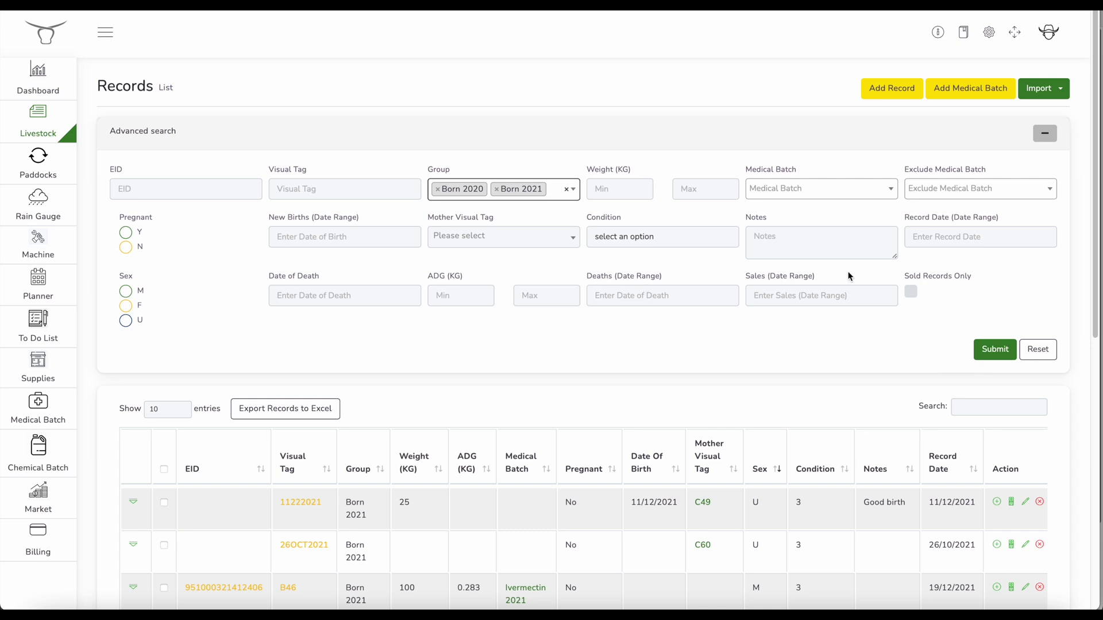
Set medical batch Calves 22 Sept 2021, exclude Calves 26 Oct 2021, and search.
{"action": "left_click", "coordinate": [805, 190]}
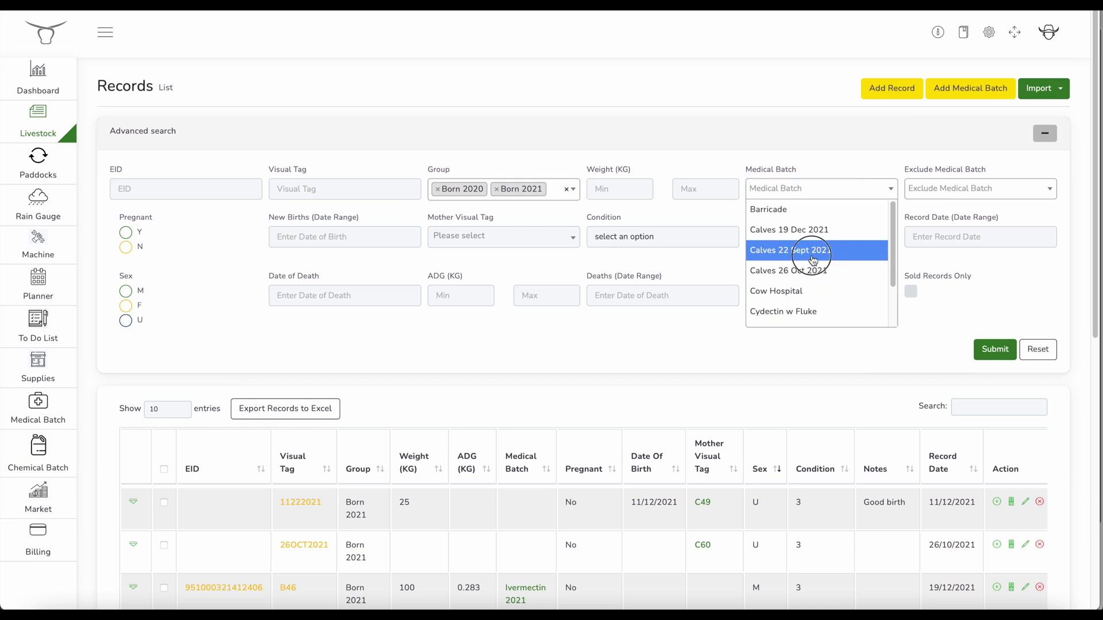
{"action": "left_click", "coordinate": [807, 251]}
{"action": "left_click", "coordinate": [944, 187]}
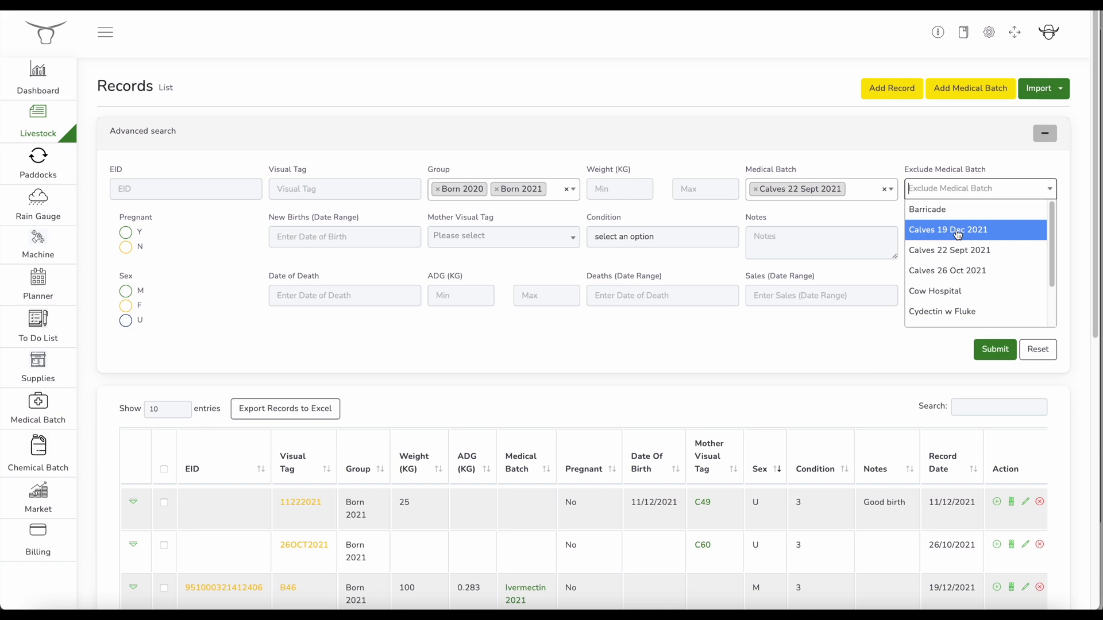
{"action": "left_click", "coordinate": [970, 271]}
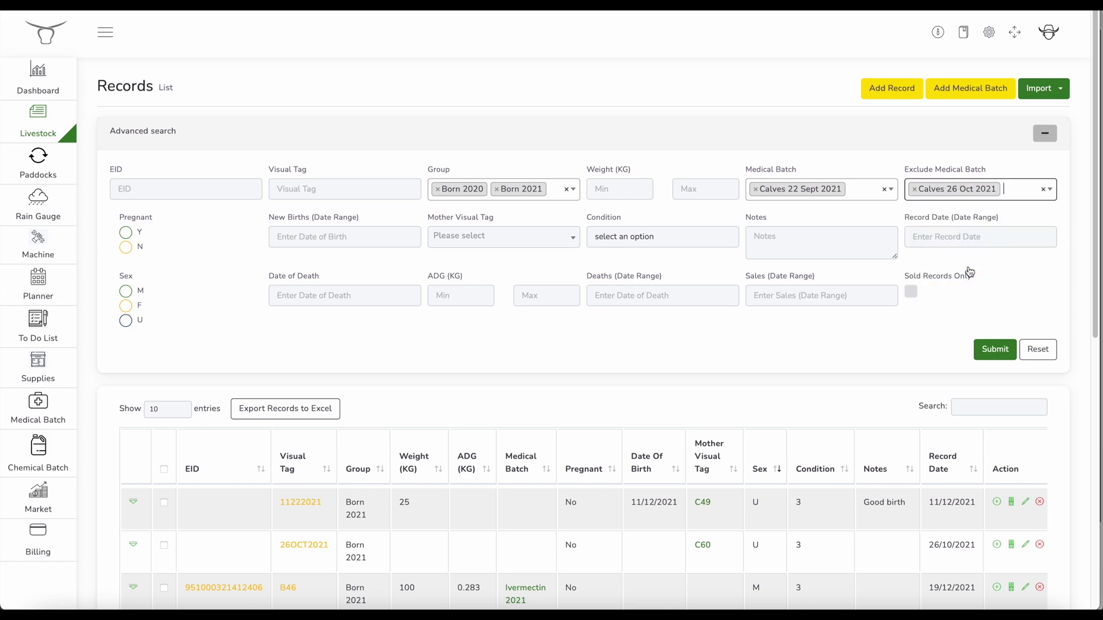
{"action": "left_click", "coordinate": [995, 349]}
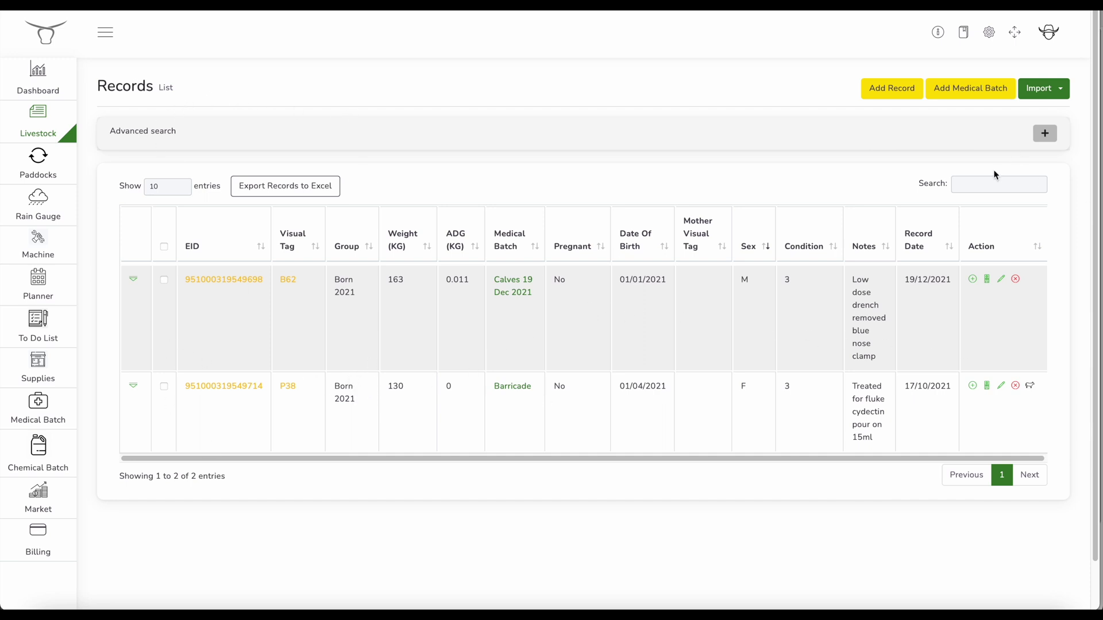
Remove the Born 2020 and Born 2021 group filters from the search.
{"action": "left_click", "coordinate": [1051, 133]}
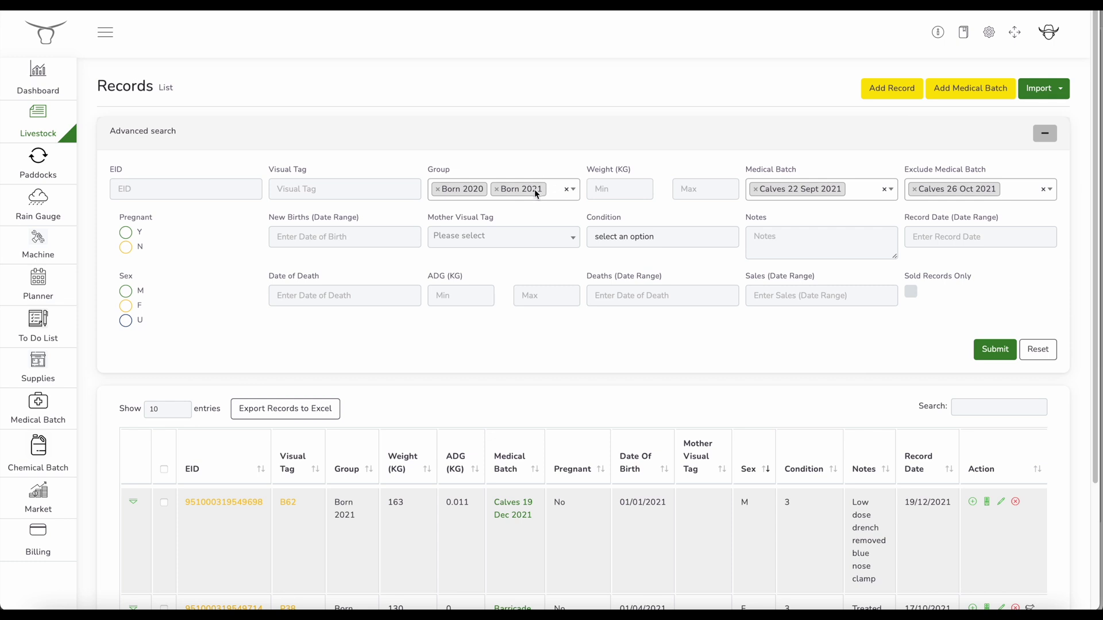
{"action": "left_click", "coordinate": [495, 189]}
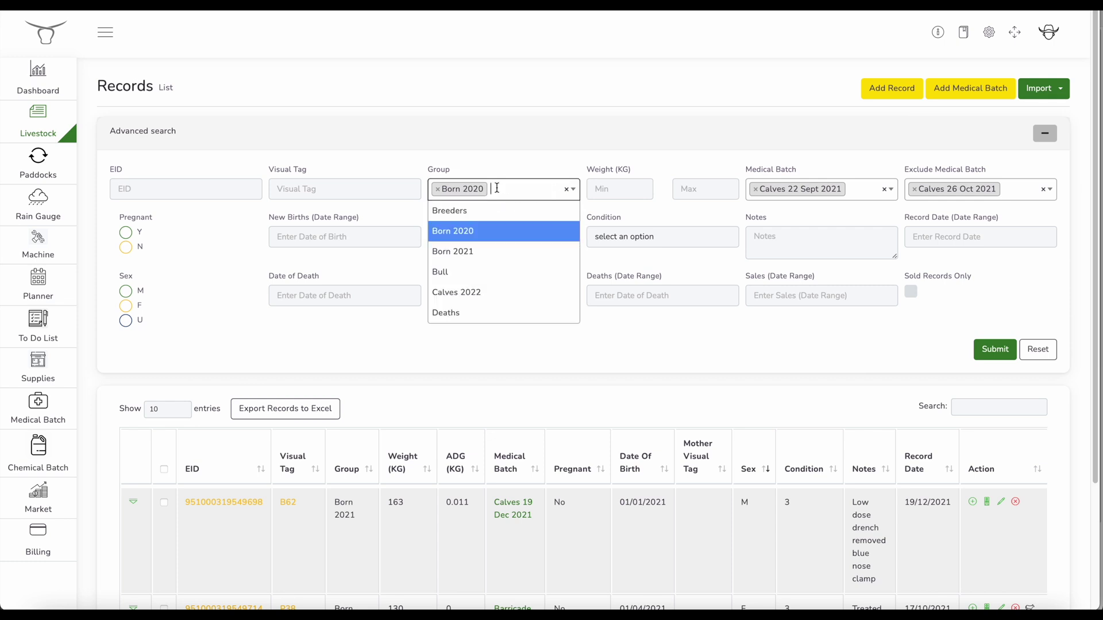
{"action": "left_click", "coordinate": [438, 189]}
{"action": "left_click", "coordinate": [611, 136]}
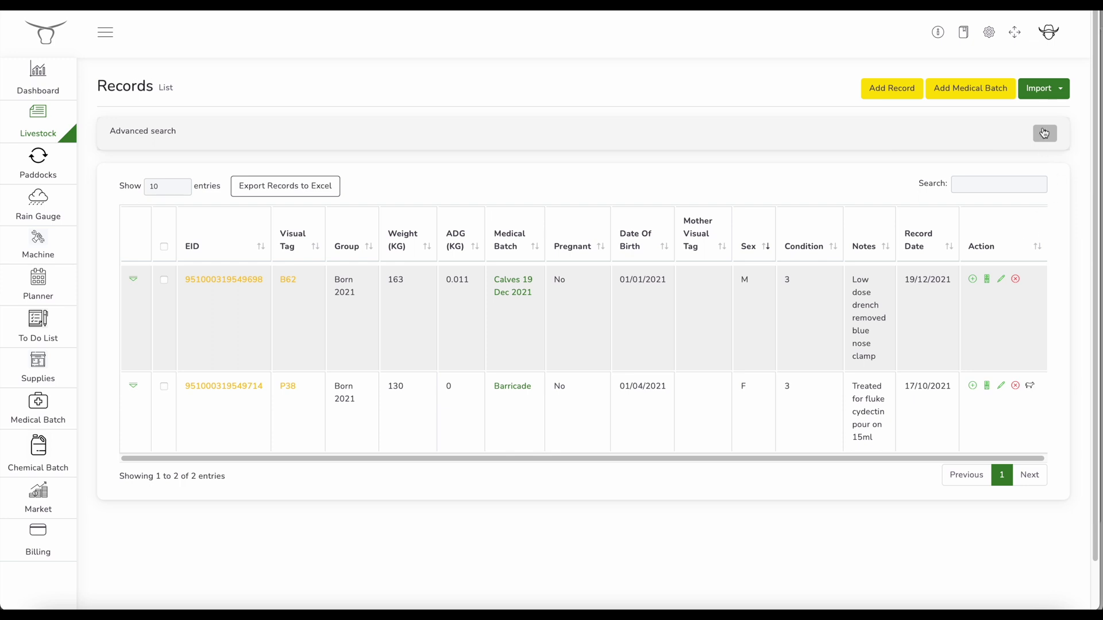
Enter a minimum ADG of .2 in the advanced search.
{"action": "left_click", "coordinate": [1047, 136]}
{"action": "left_click", "coordinate": [462, 294]}
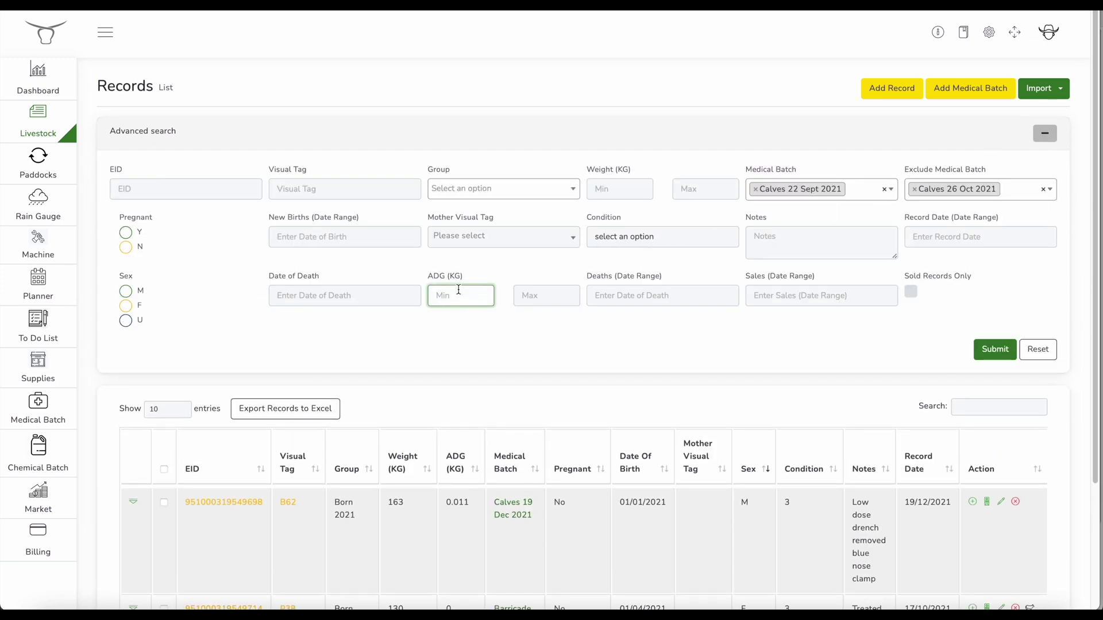
{"action": "type", "text": ".2"}
{"action": "left_click", "coordinate": [530, 294]}
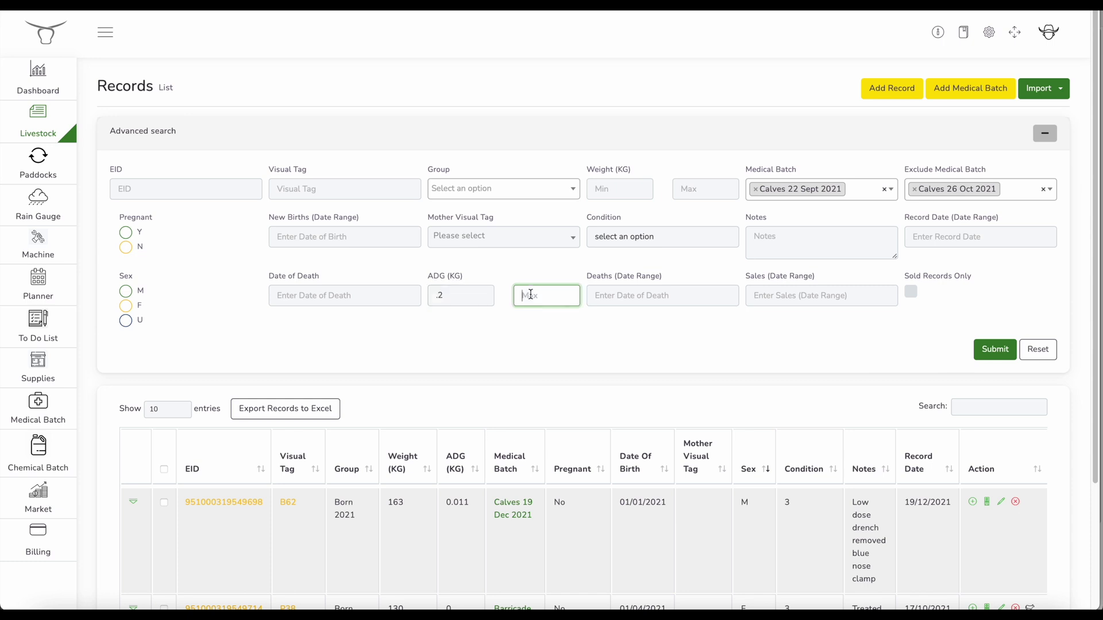
Set maximum ADG to .4, search, and review the 32 matching animals.
{"action": "type", "text": ".4"}
{"action": "left_click", "coordinate": [995, 349]}
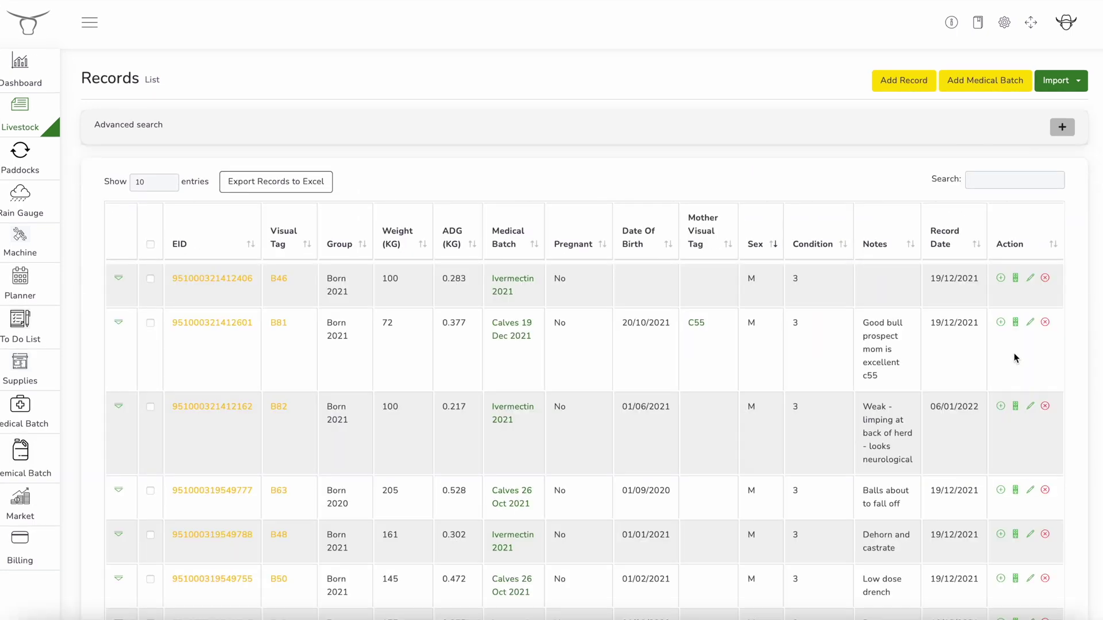
{"action": "scroll", "coordinate": [594, 330], "scroll_direction": "down", "scroll_amount": 5}
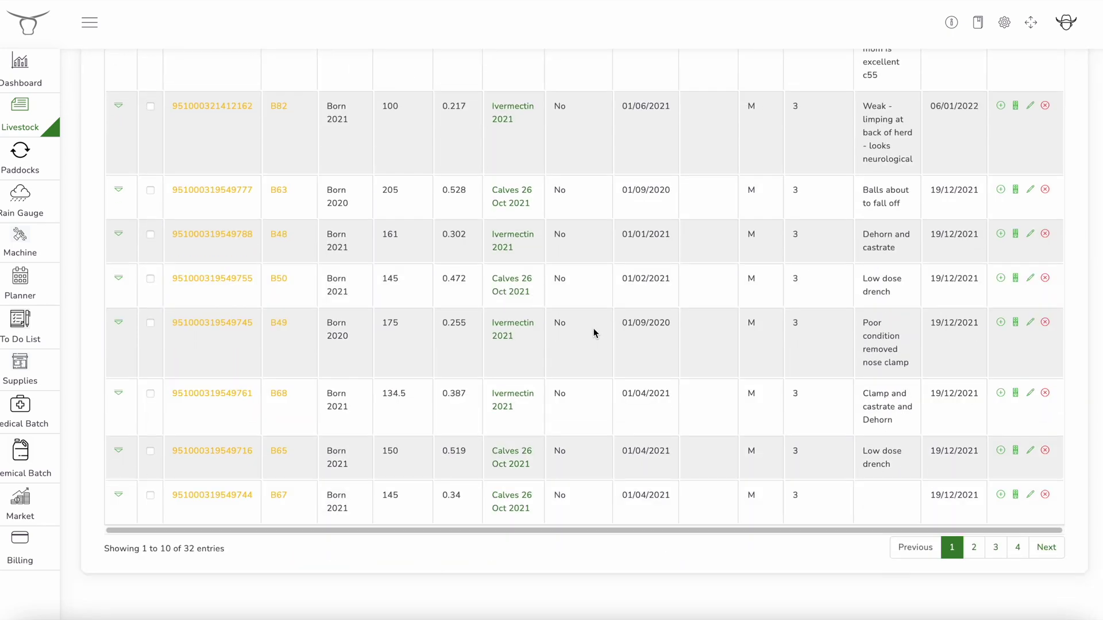
{"action": "scroll", "coordinate": [594, 333], "scroll_direction": "up", "scroll_amount": 5}
{"action": "left_click", "coordinate": [1062, 125]}
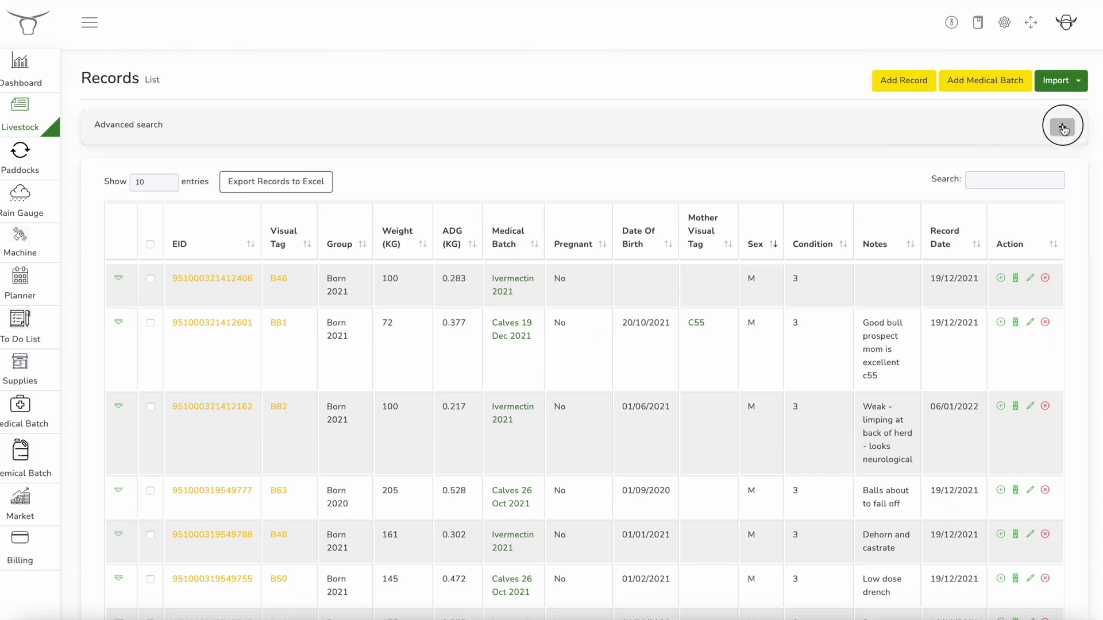